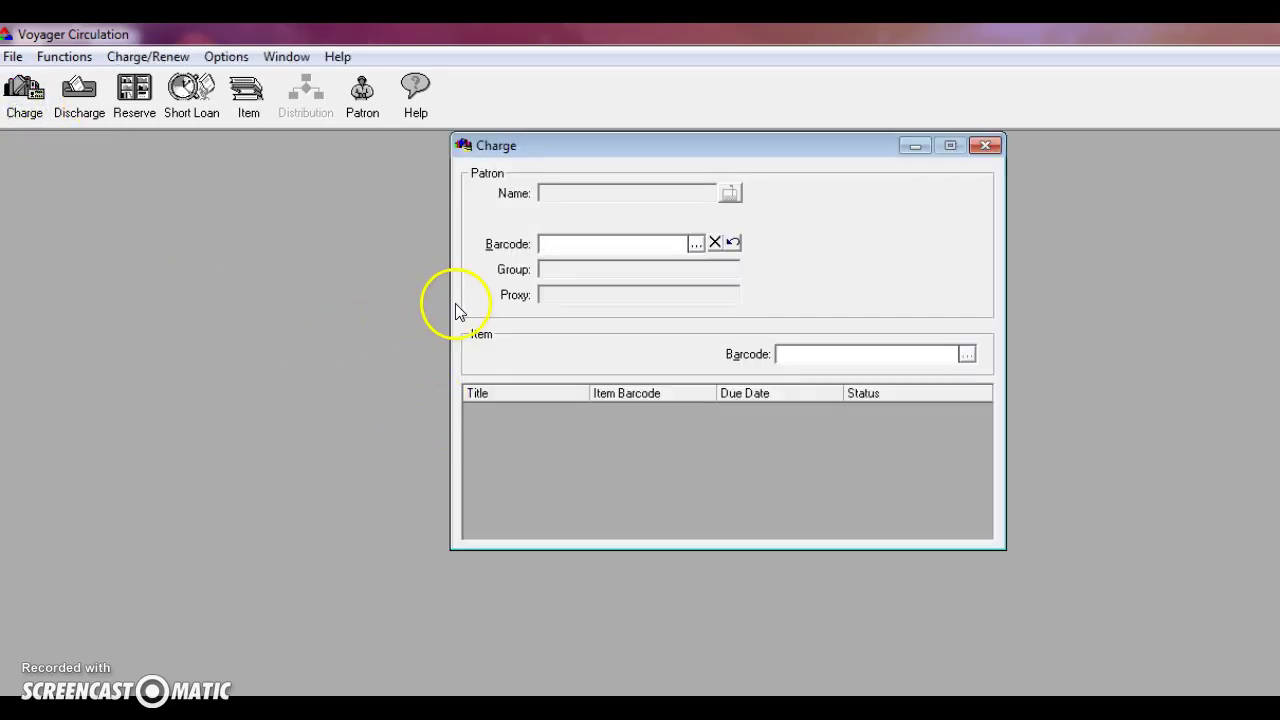
Load the 21 Day Patron student record in Charge by its barcode
click(603, 243)
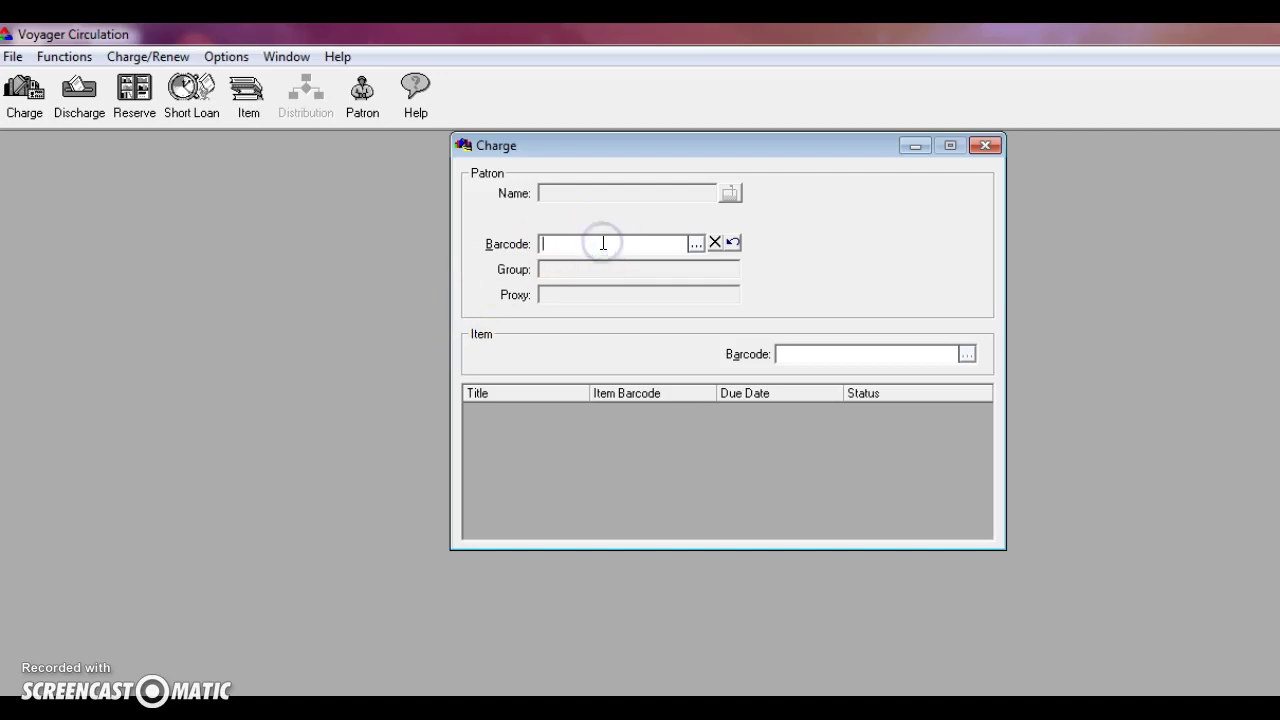
text(33217004086378)
key(Return)
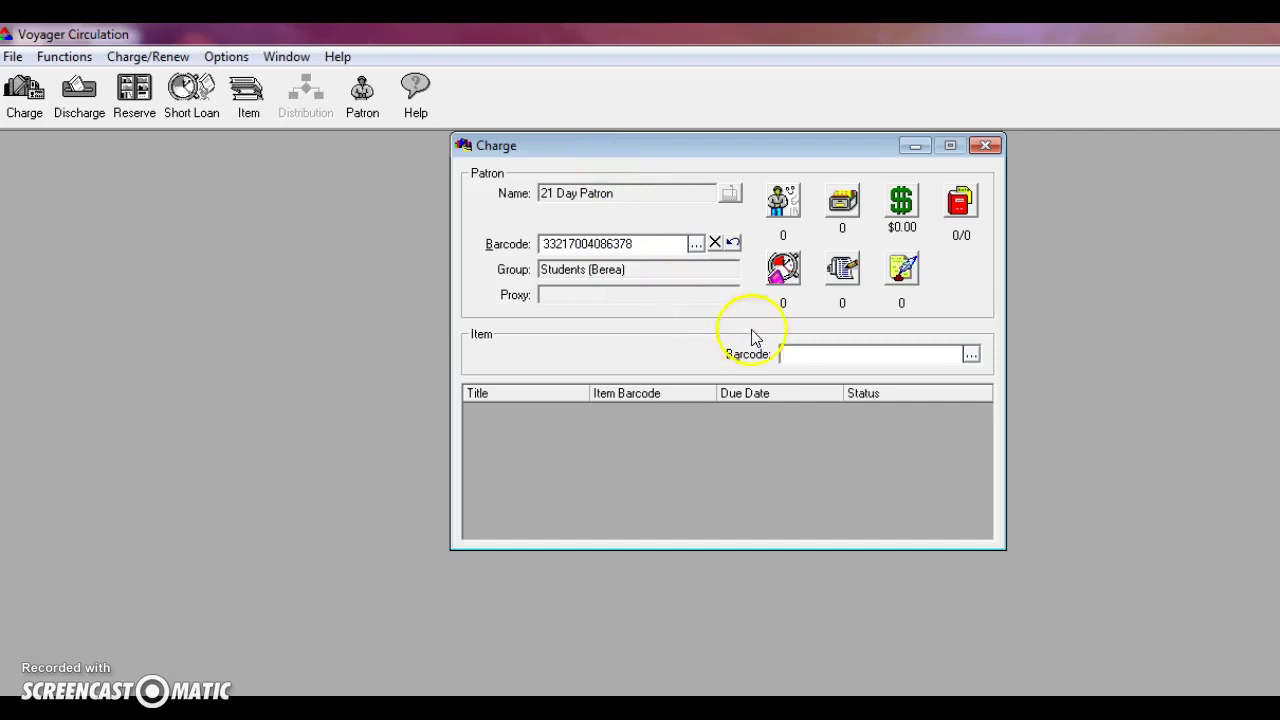
Charge 'Horns' and 'Akeelah and the bee' to the patron by item barcode
click(799, 355)
text(33217004421070)
key(Return)
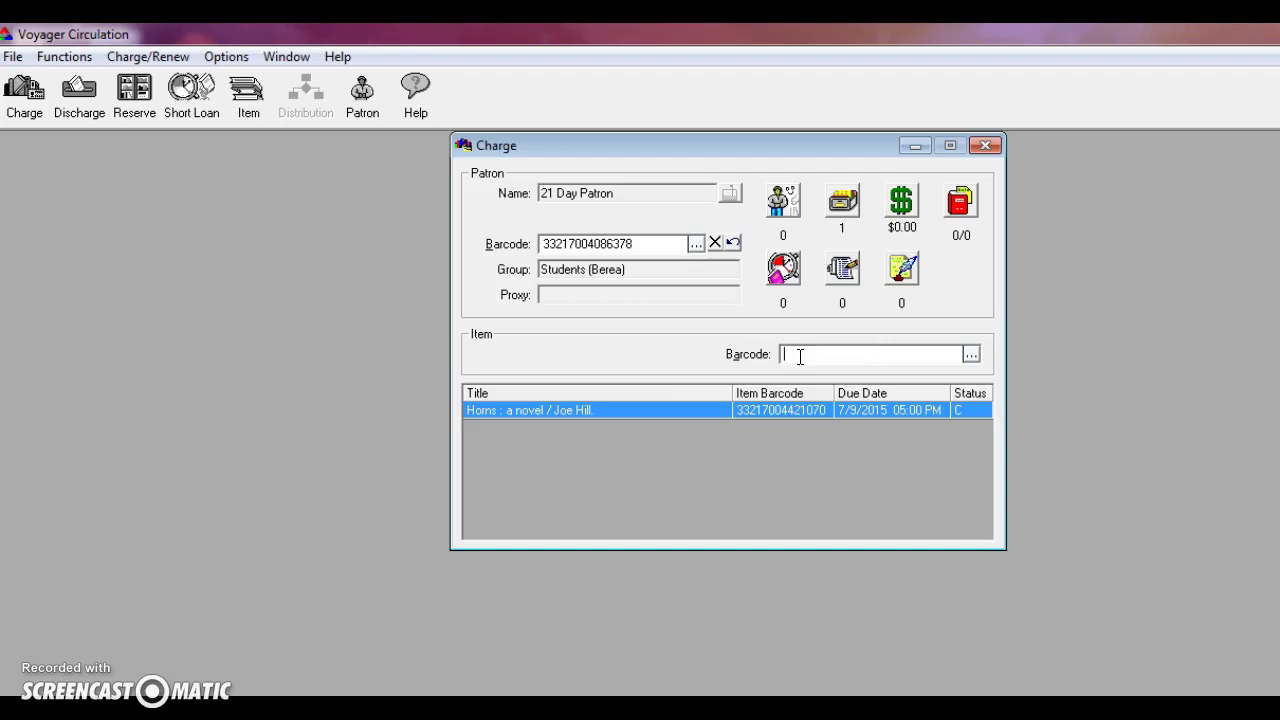
click(796, 355)
text(33217003928547)
key(Return)
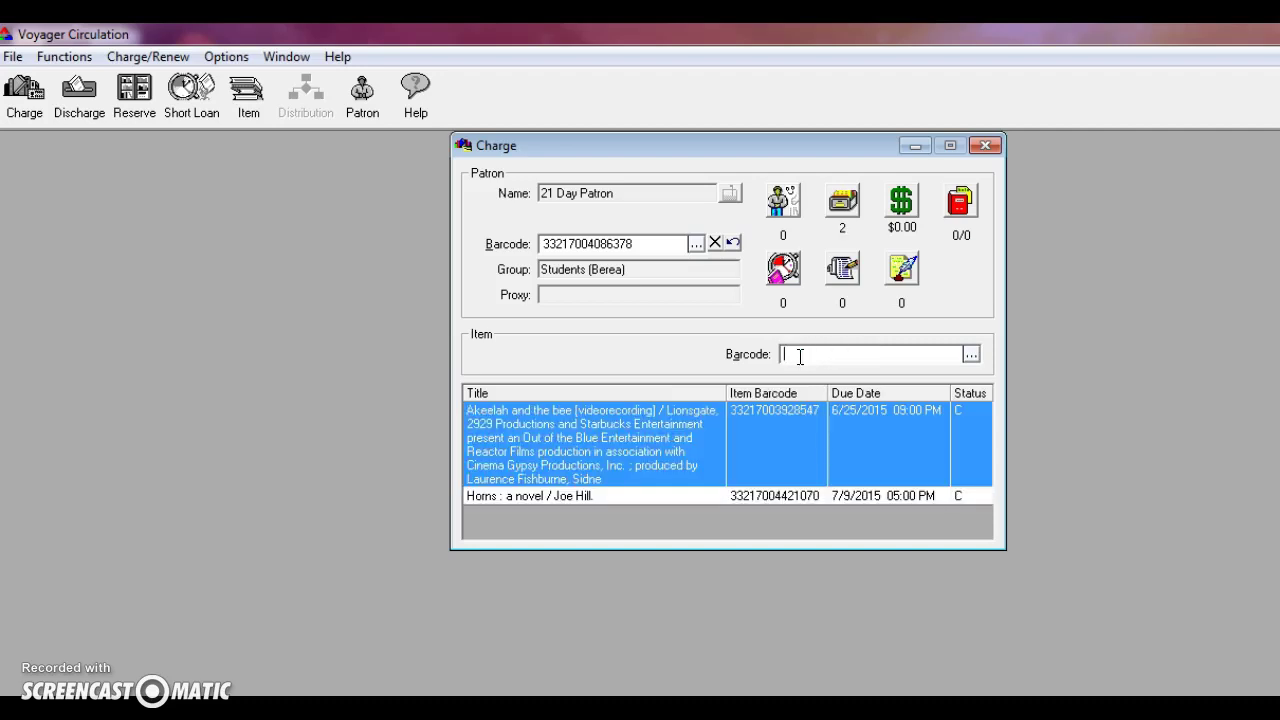
Review the Horns and Akeelah and the bee loans in the Charge list
click(790, 354)
click(842, 490)
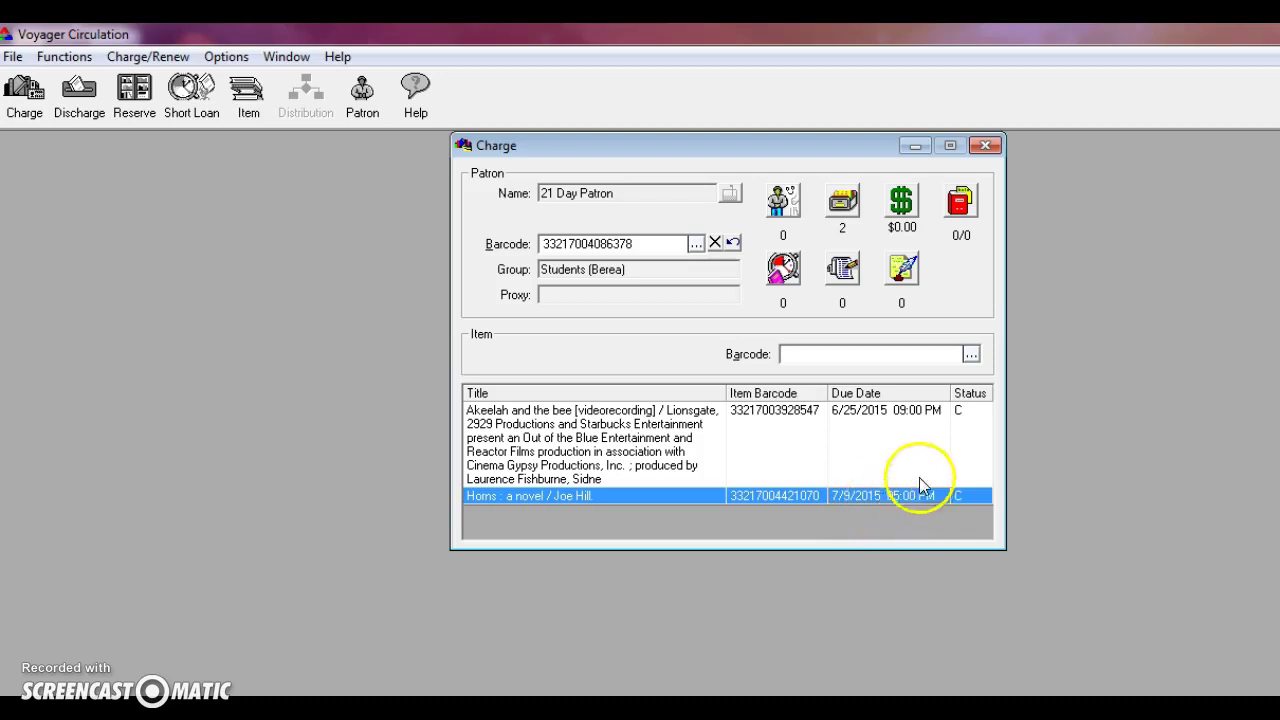
click(753, 443)
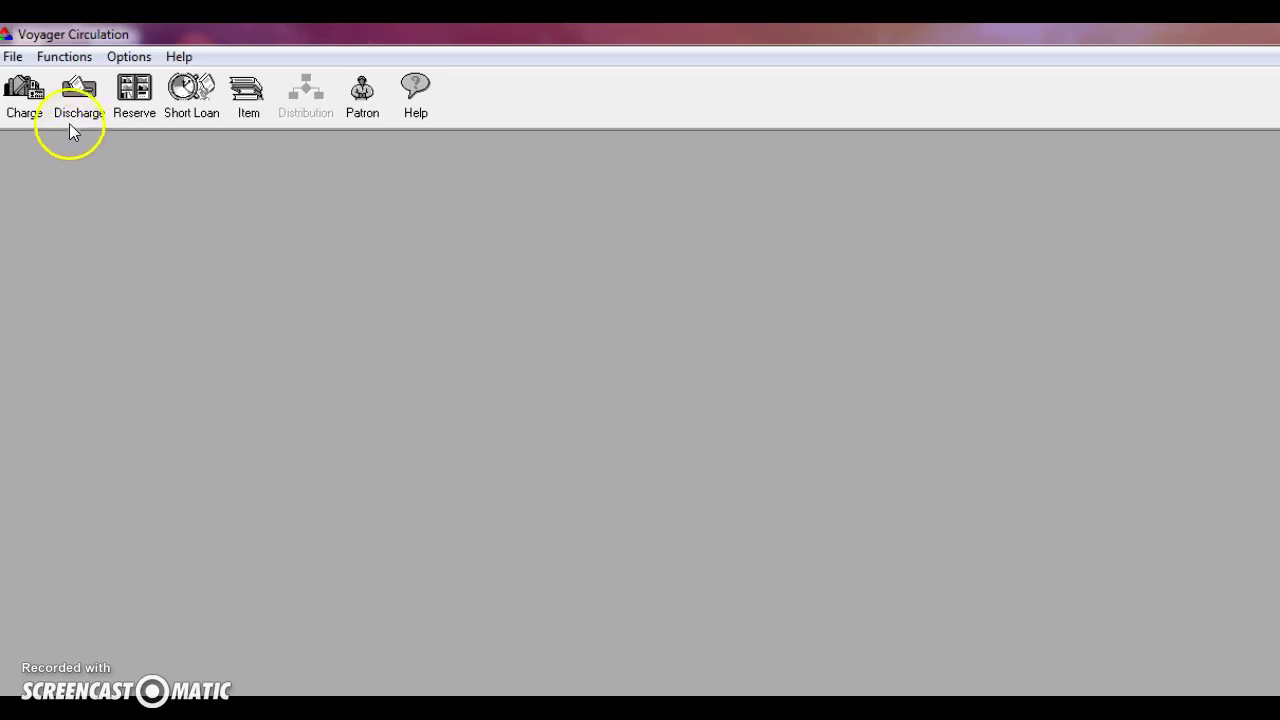
In Discharge, check in Akeelah and the bee and then Horns by item barcode
click(82, 100)
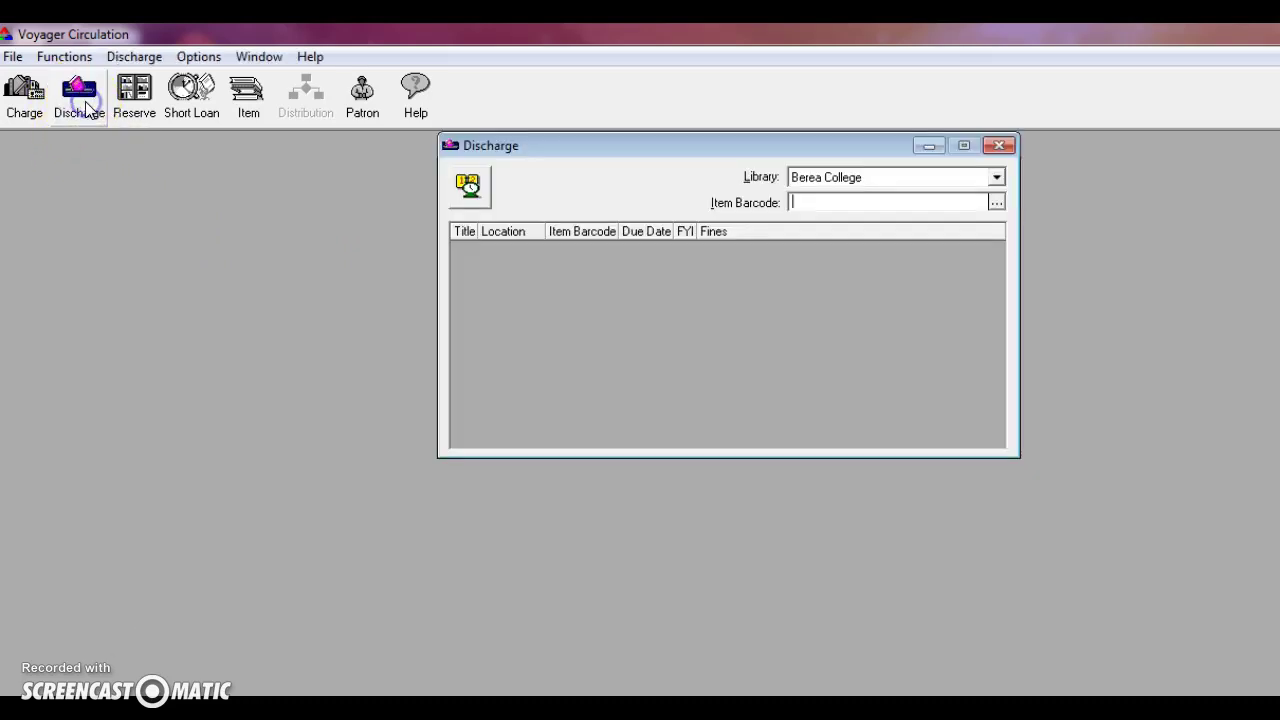
click(801, 202)
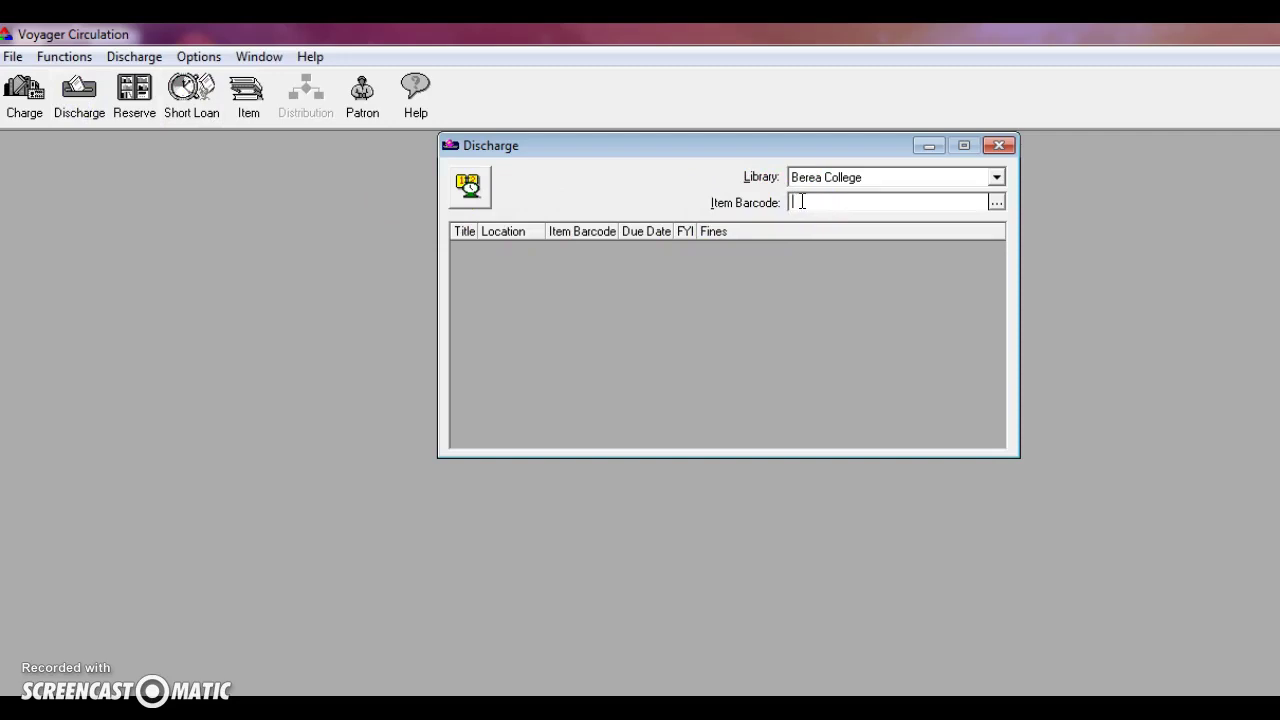
click(803, 203)
text(33217003928547)
key(Return)
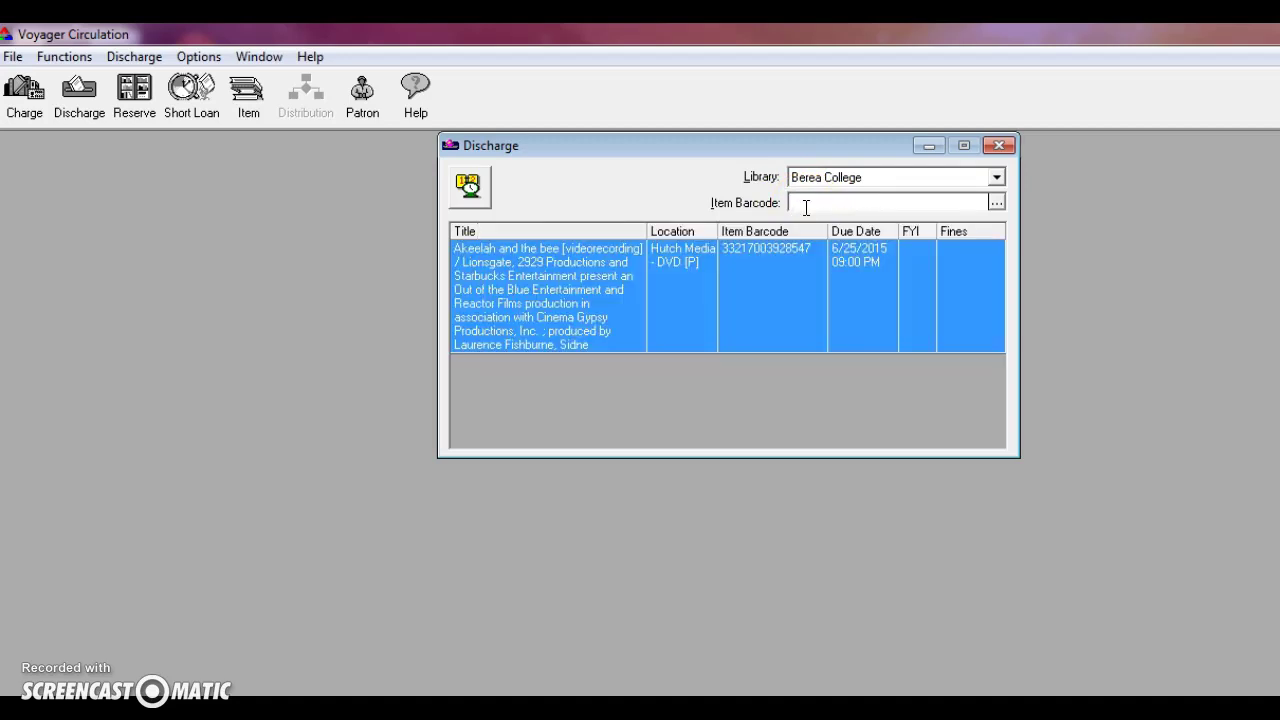
text(33217004421070)
key(Return)
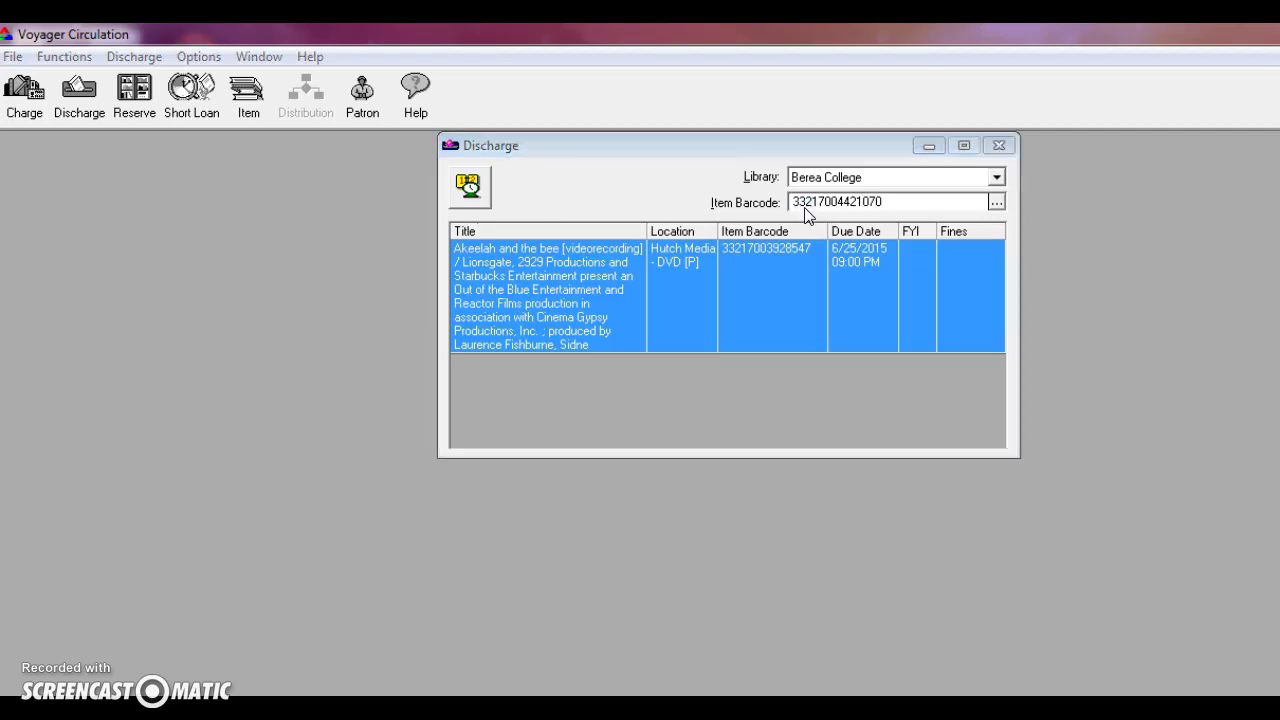
click(805, 206)
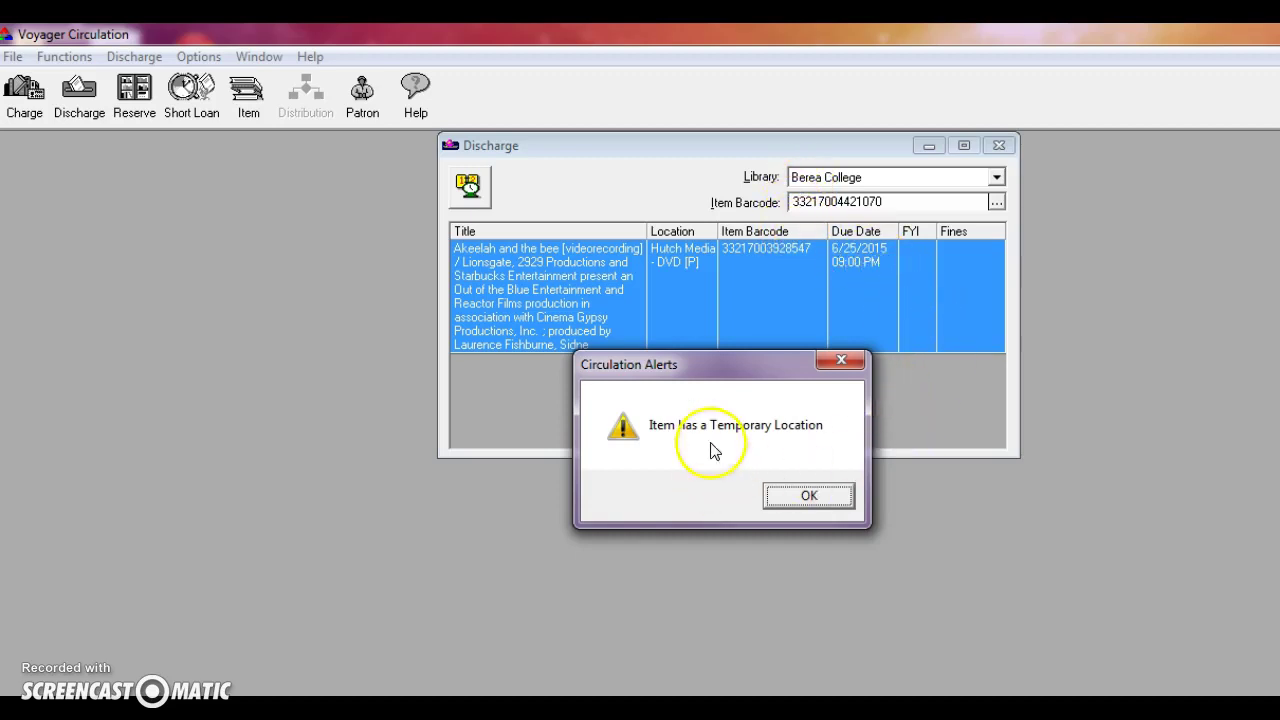
Acknowledge the temporary-location alert so Horns is discharged to Temp - New Books
click(812, 496)
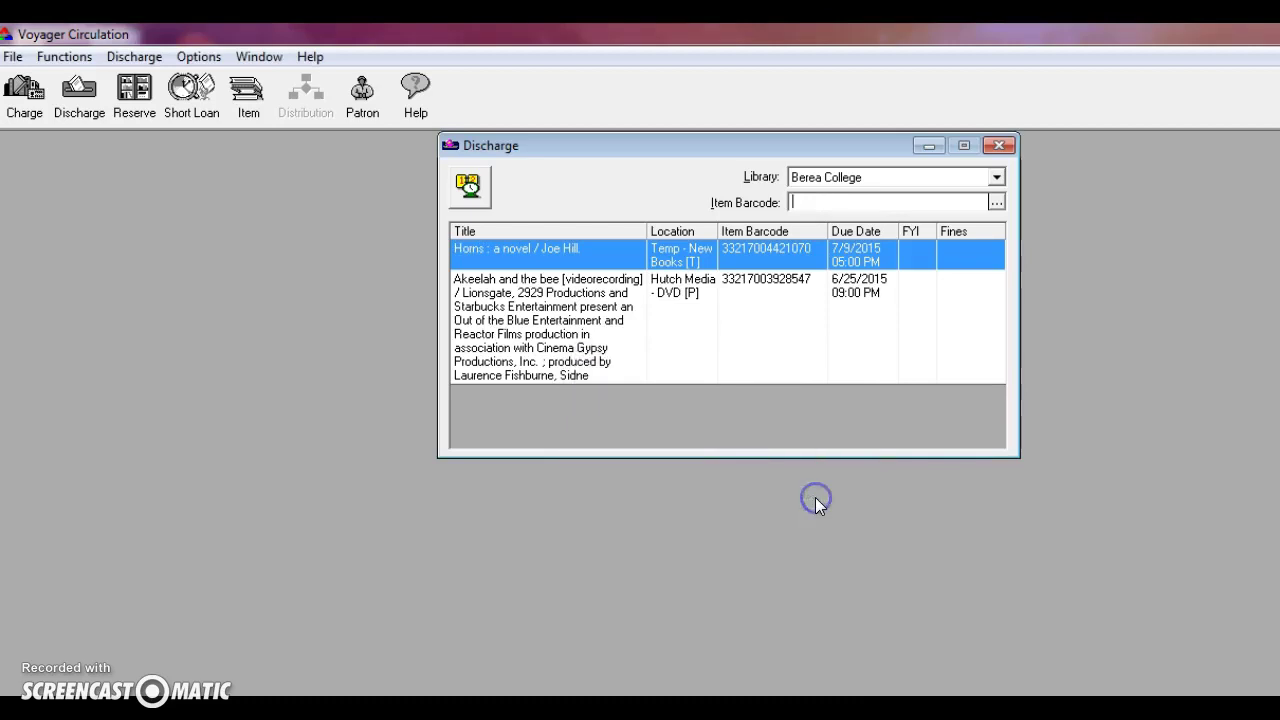
click(719, 184)
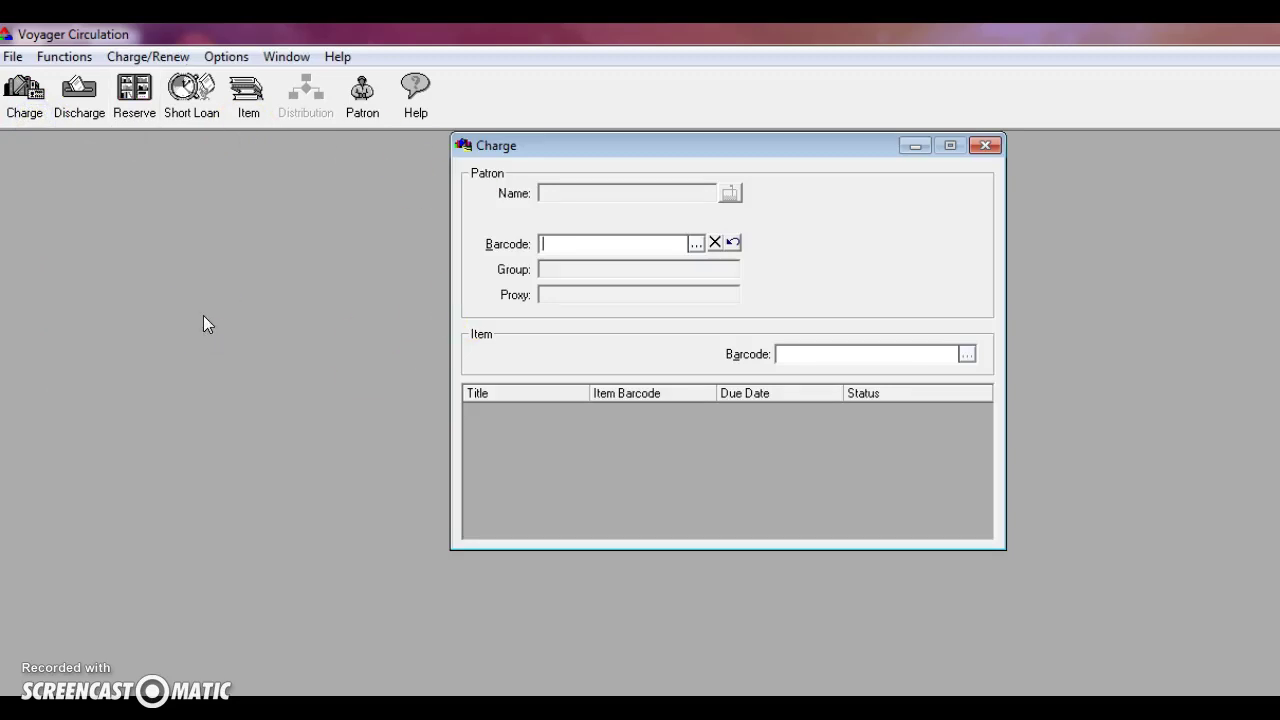
Charge Vegan cook's bible, Farmer's wife and Dinosaur's new clothes to the faculty 120 Day Patron
text(33217004086345)
key(Return)
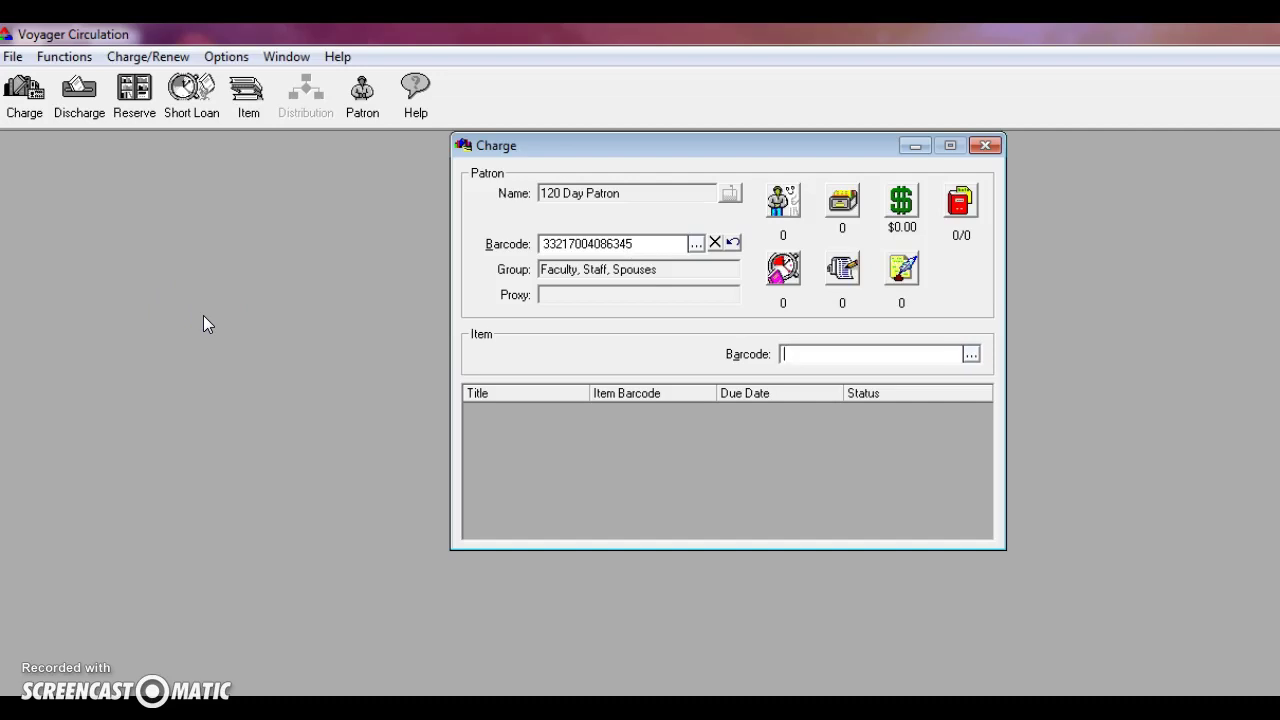
text(33217003984417)
key(Return)
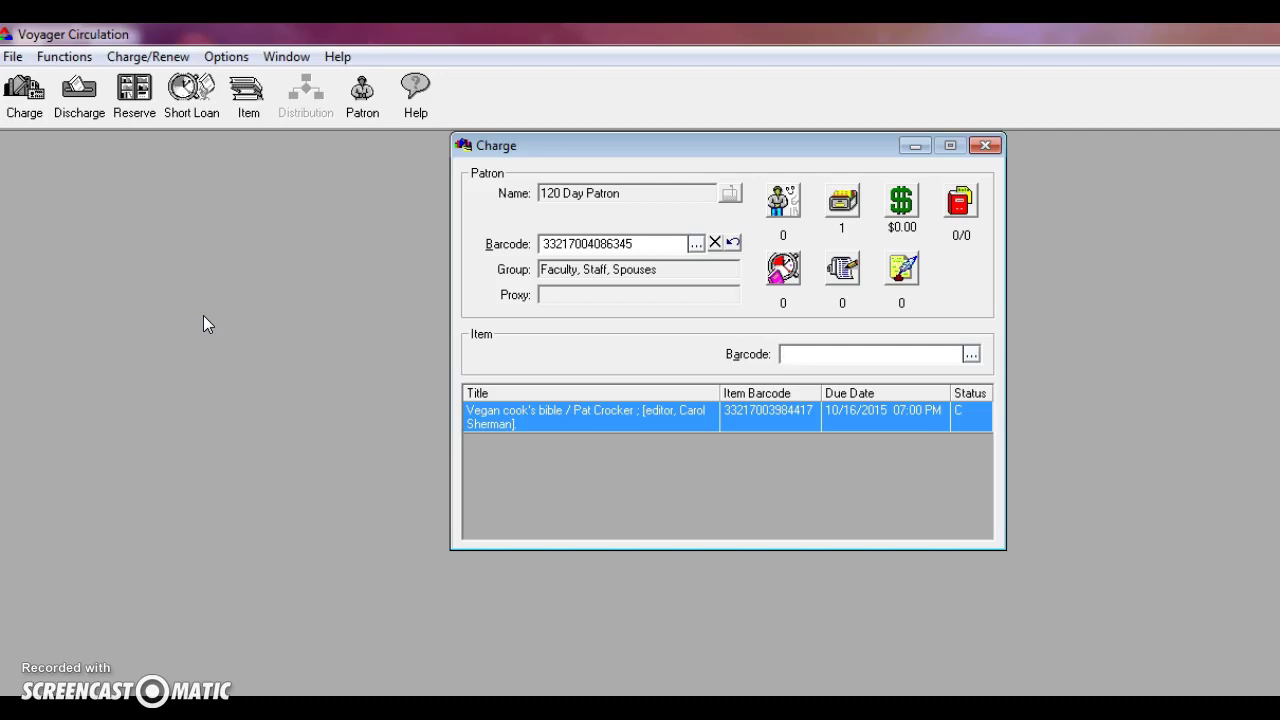
text(33217002961531)
key(Return)
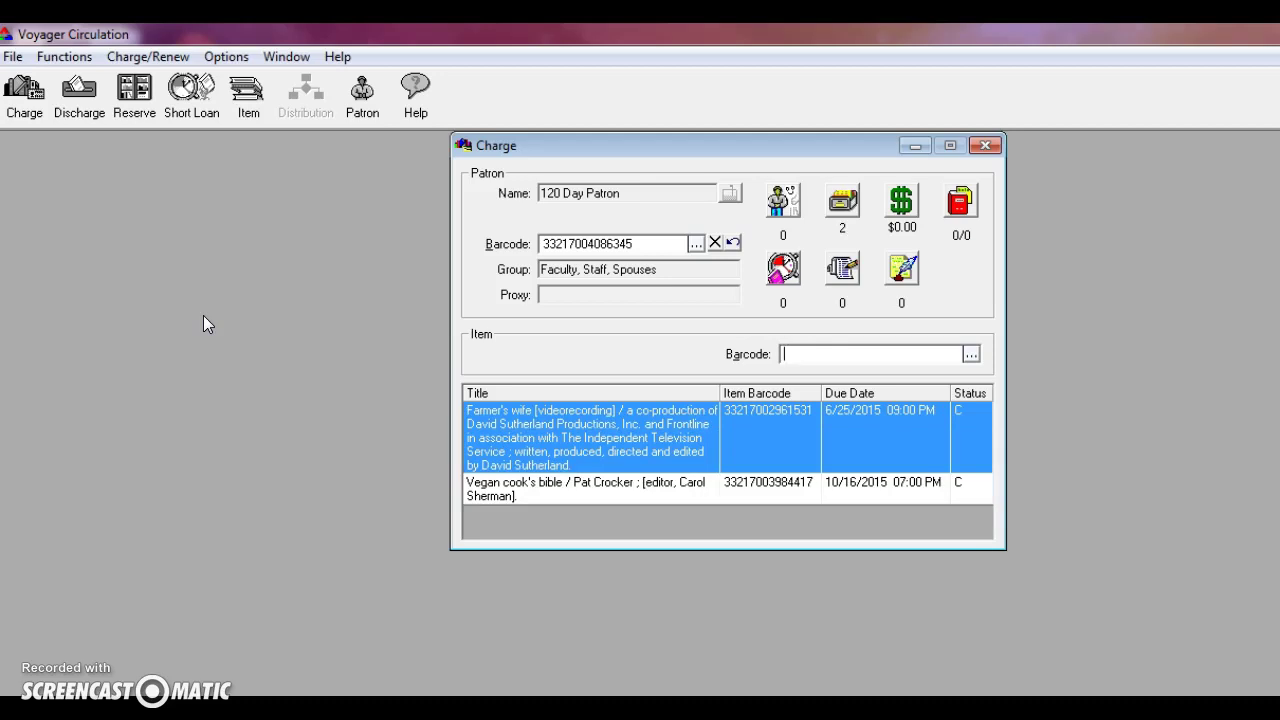
text(33217003592483)
key(Return)
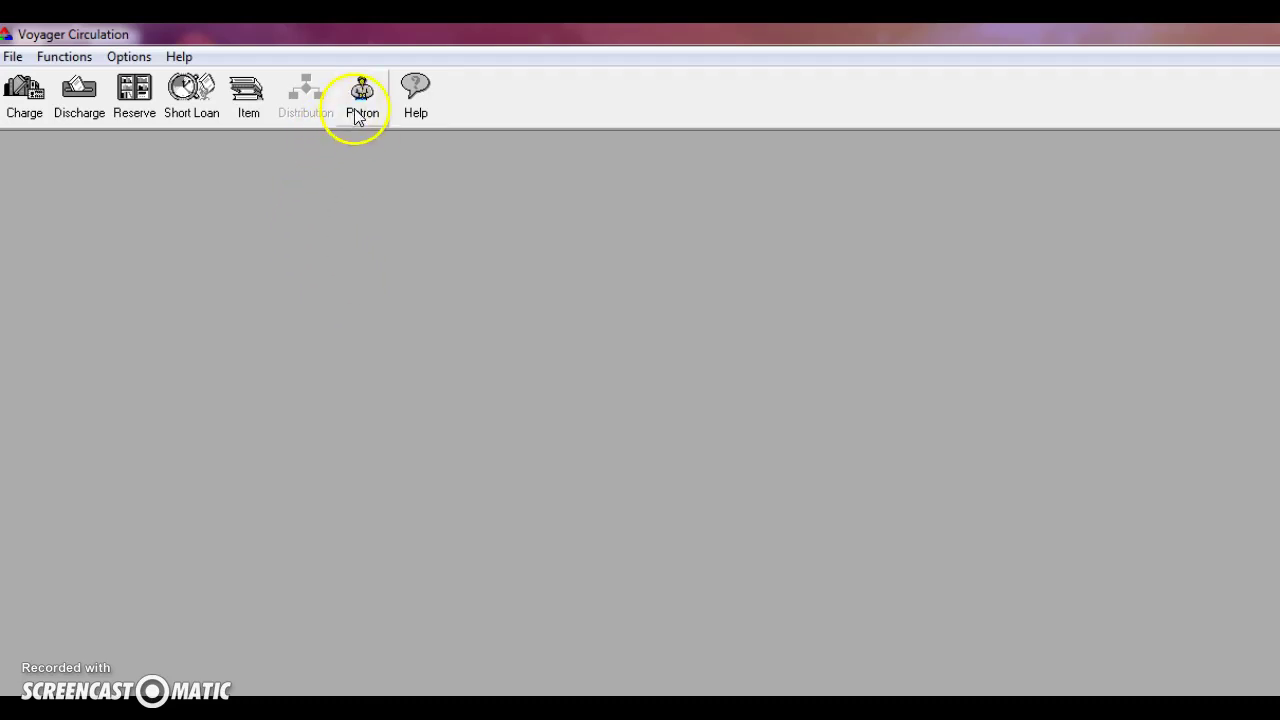
Find the faculty 120 Day Patron's record with a Barcode search in Patron Search
click(374, 110)
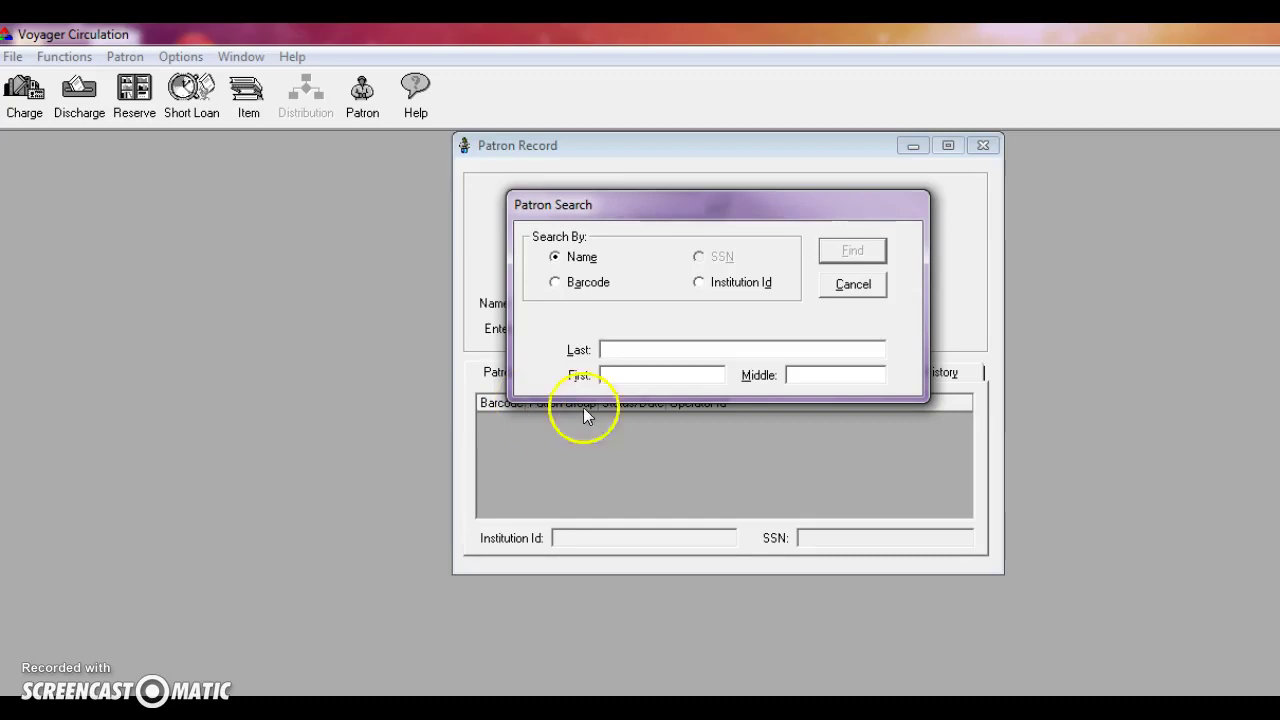
click(610, 287)
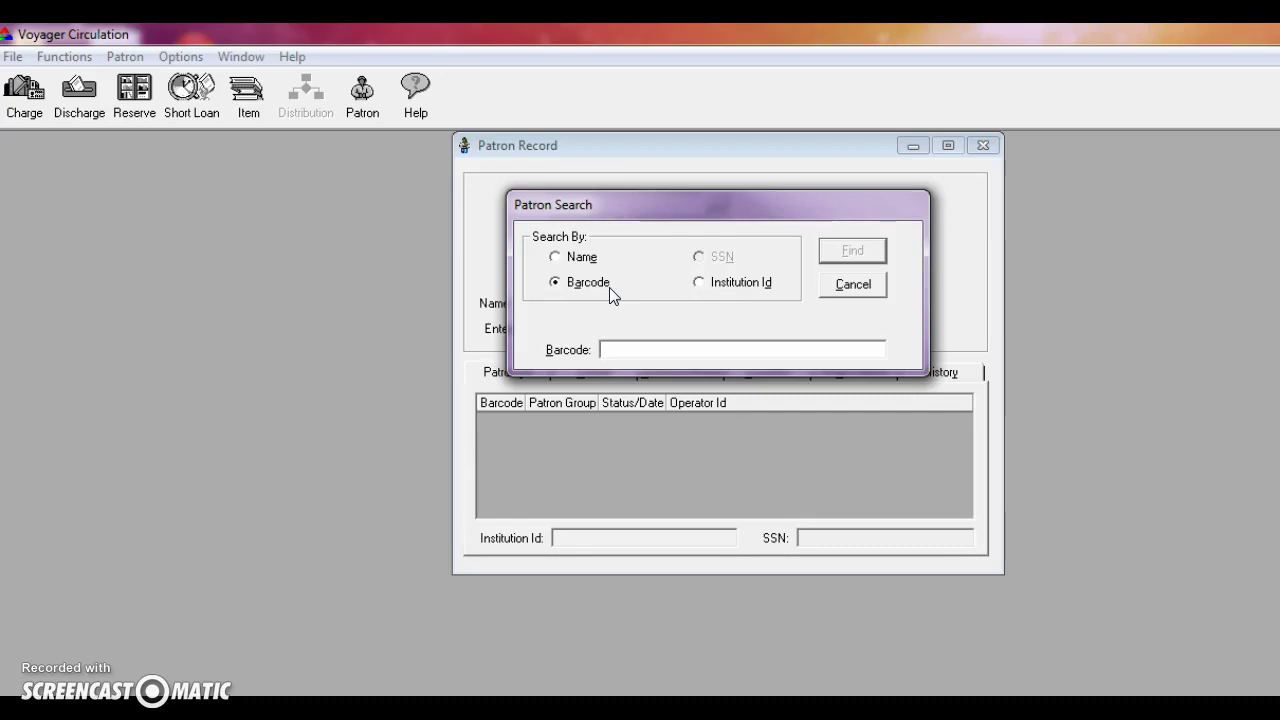
text(33217004086345)
key(Return)
click(613, 302)
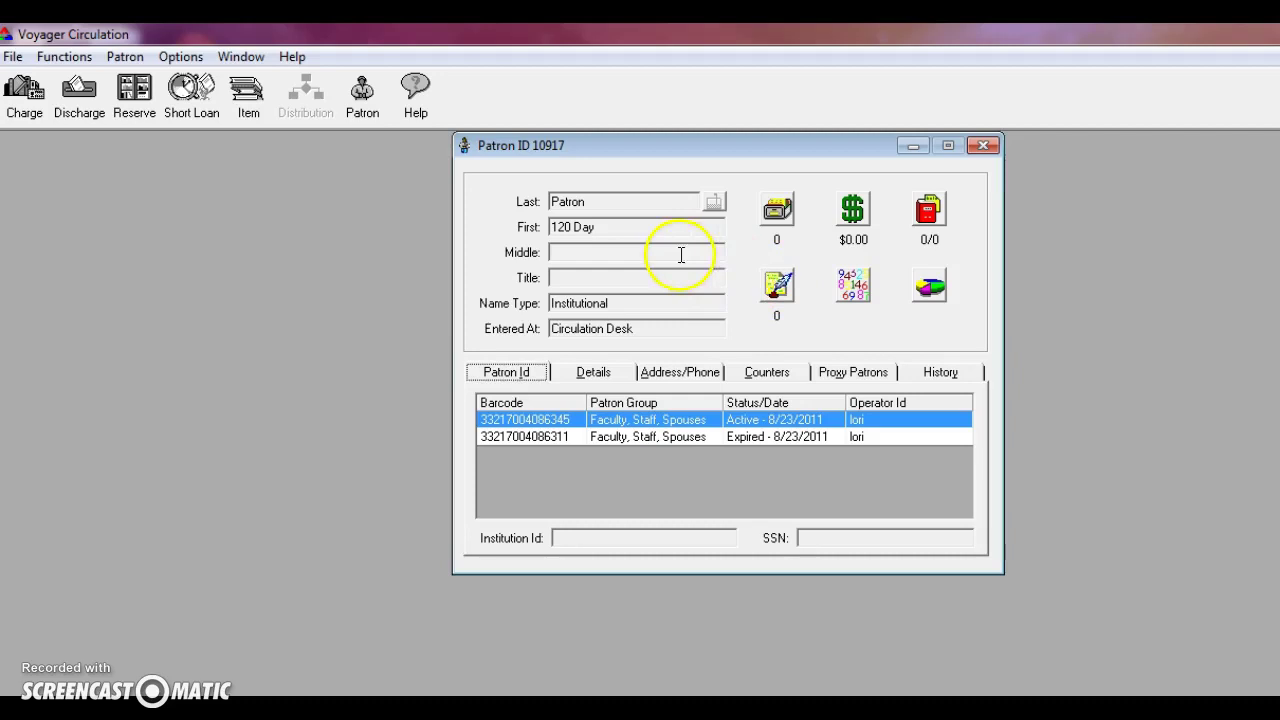
Check the faculty patron's Charged Items list, showing zero loans, and close it
click(784, 218)
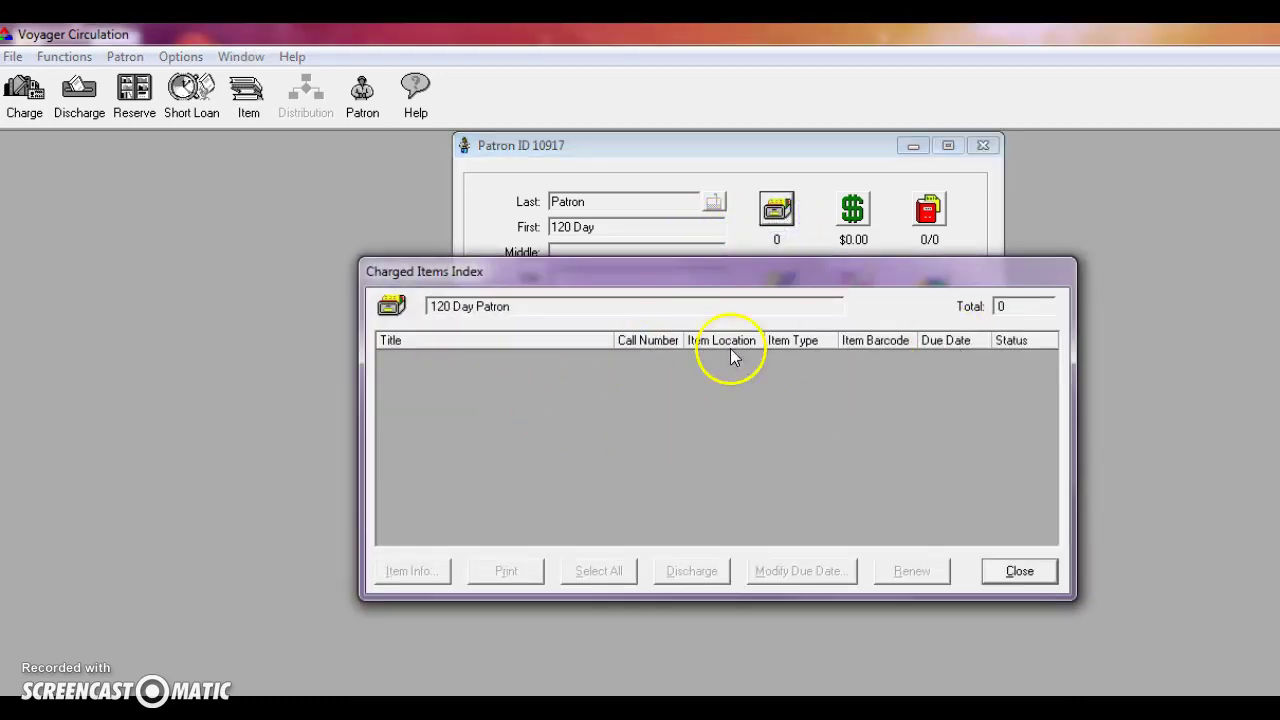
click(1020, 571)
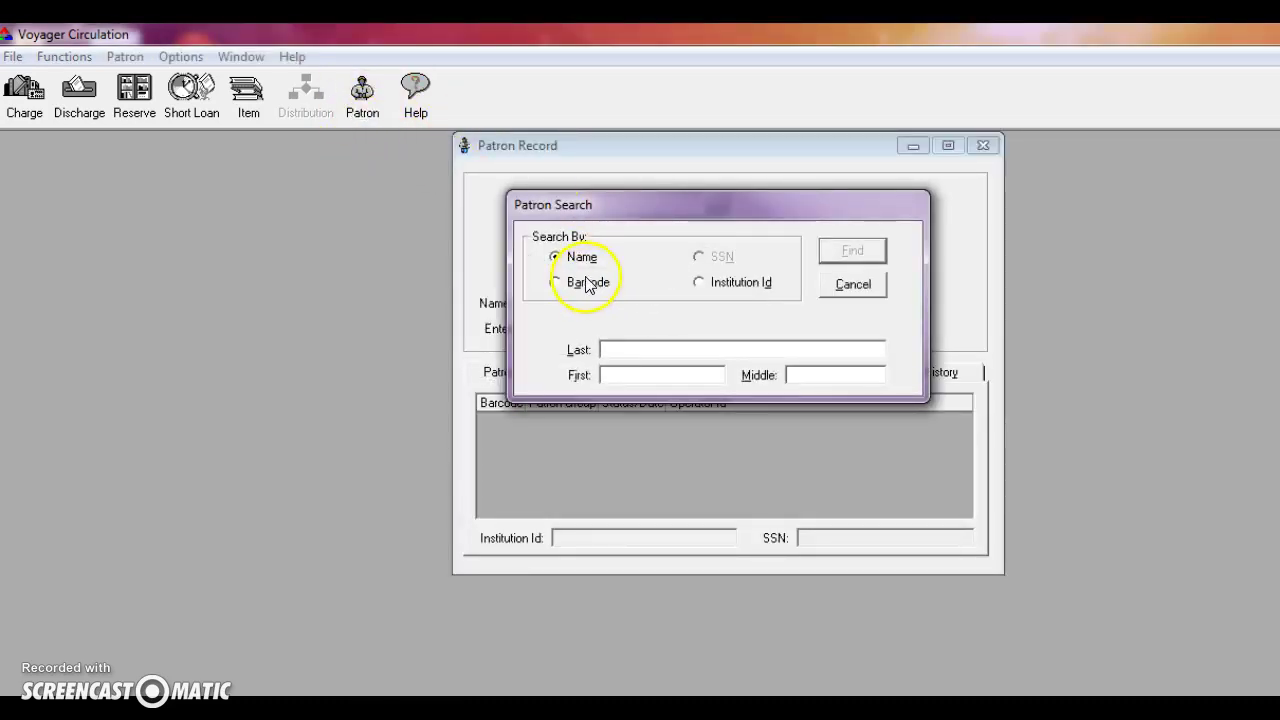
Search by last name 'interlibrary loan' to bring up the Interlibrary Loan patron record
click(656, 350)
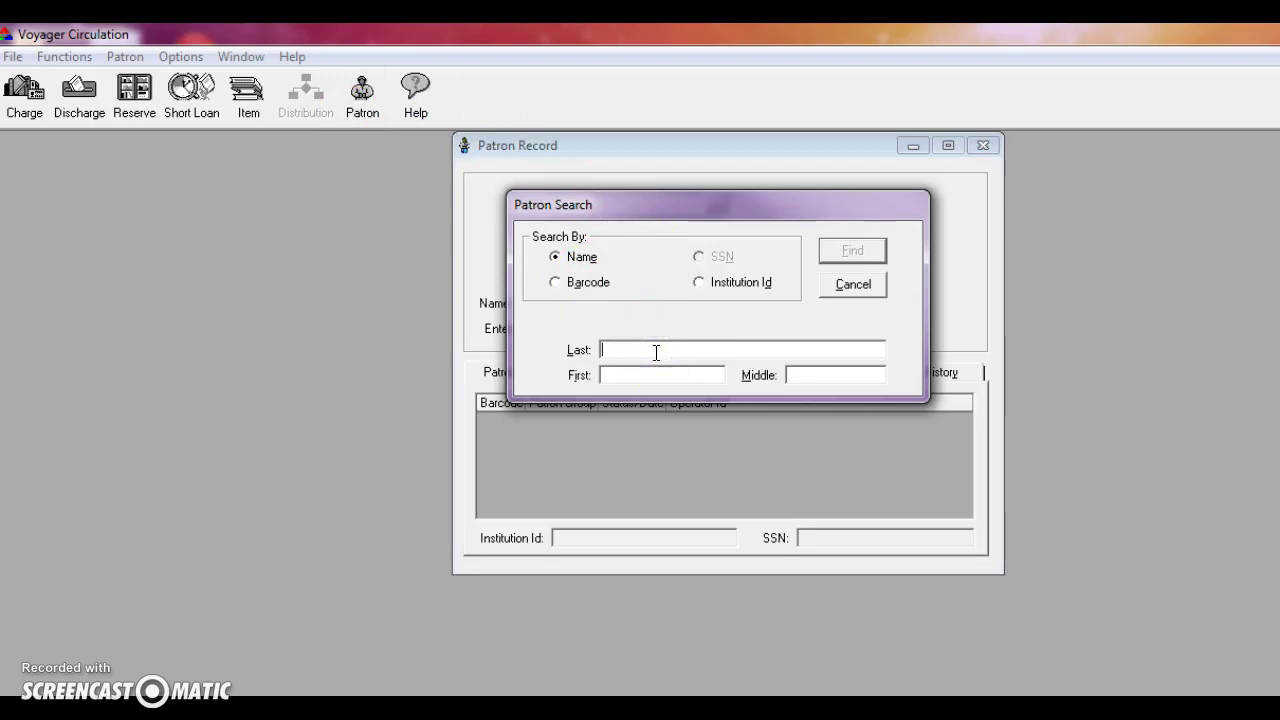
text(interlibrary )
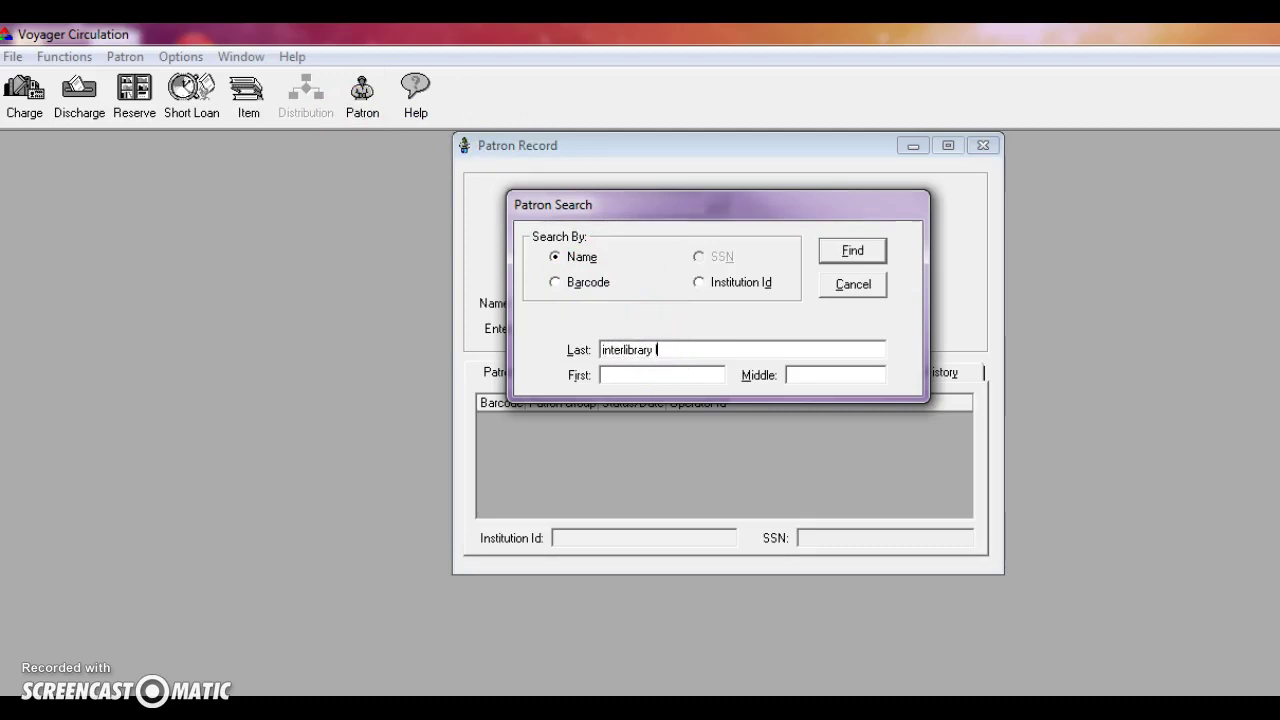
text(loan)
key(Return)
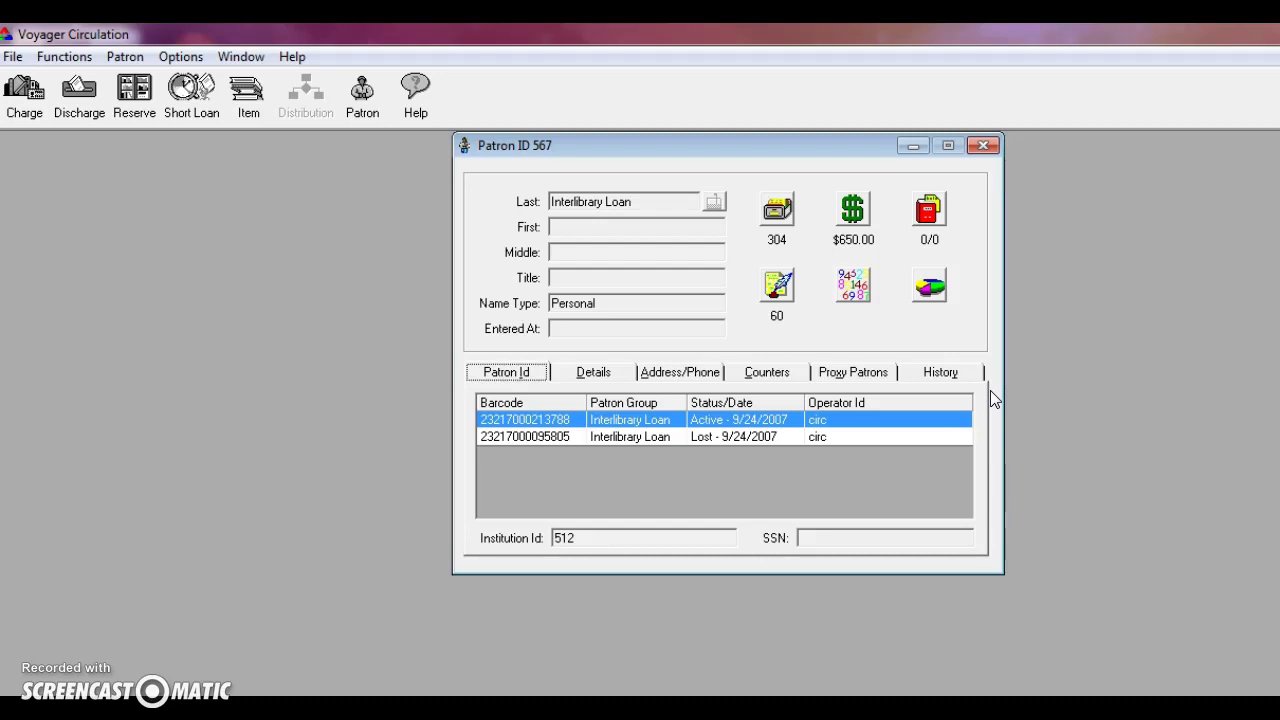
click(780, 207)
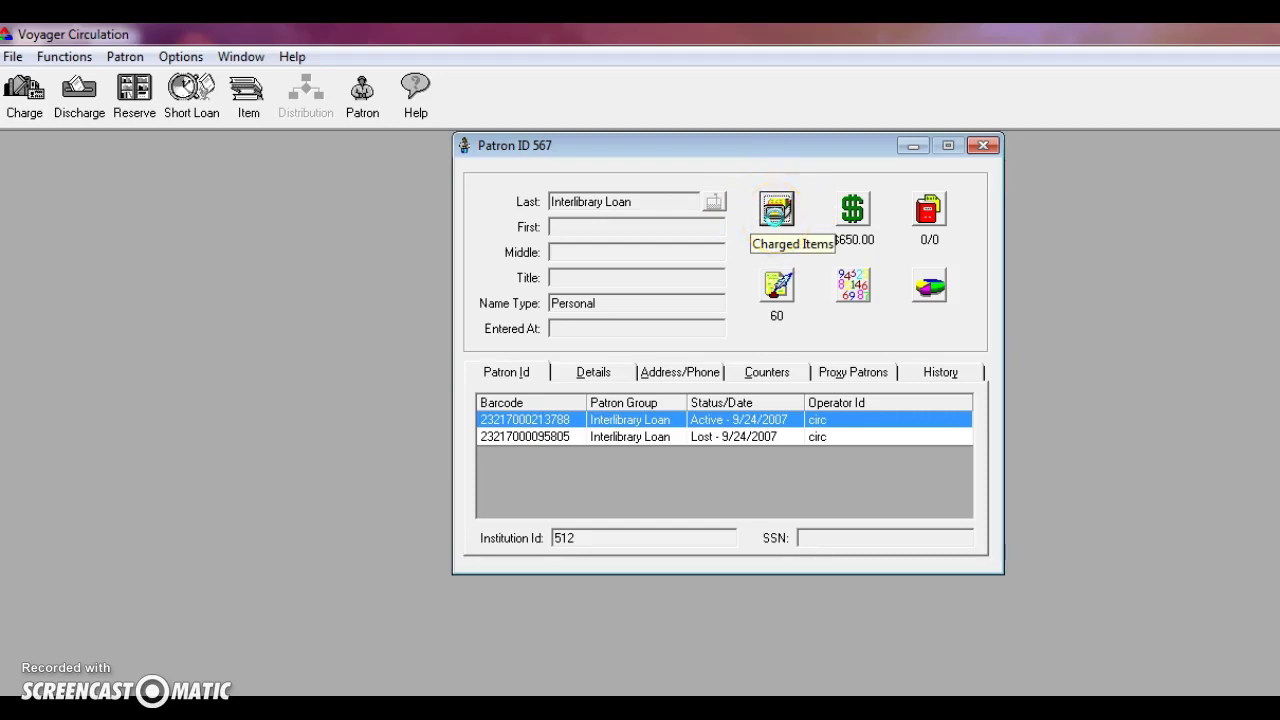
Browse the 304 charged items, selecting the 17 kings and 42 elephants loan, then close the list
click(777, 210)
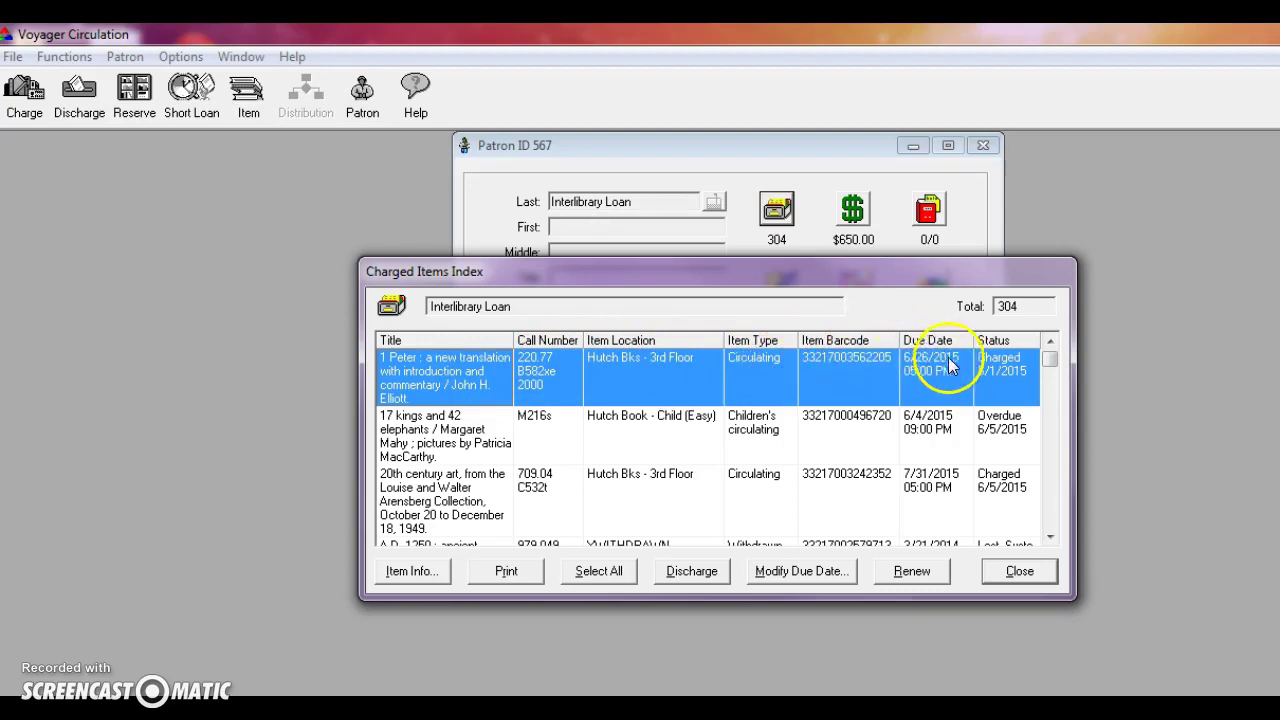
click(1010, 428)
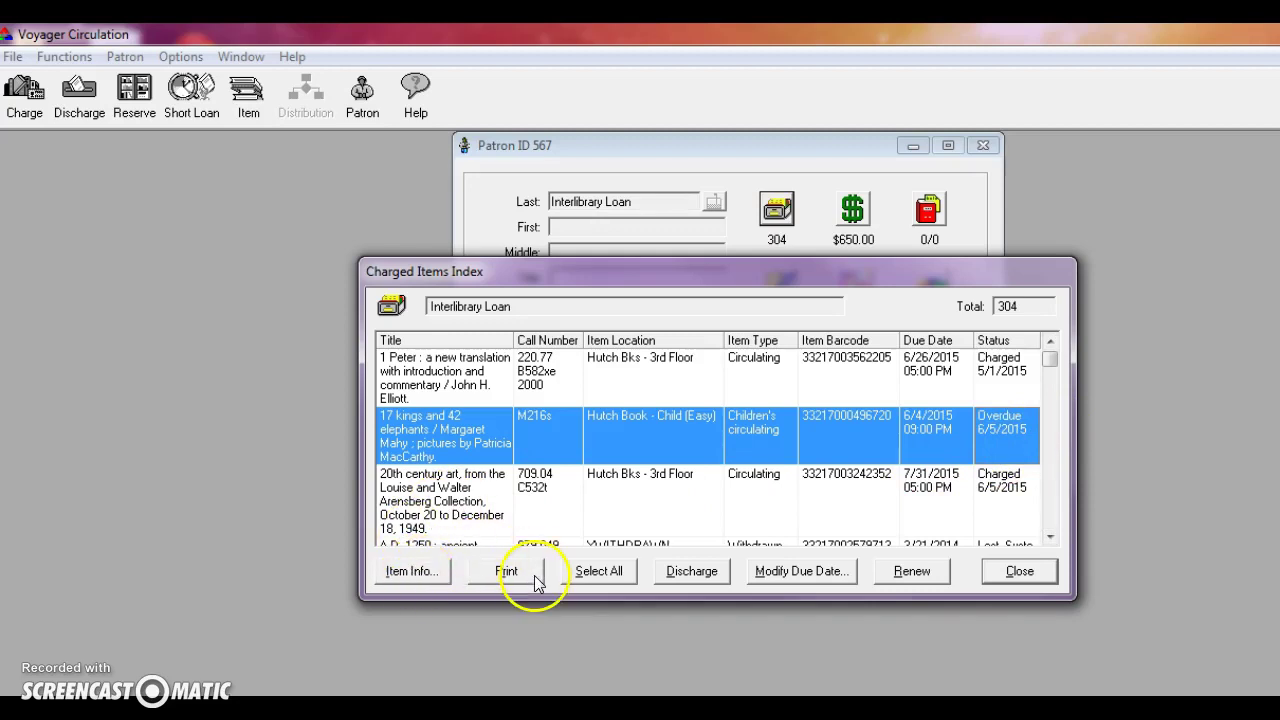
scroll(586, 478, down, 2)
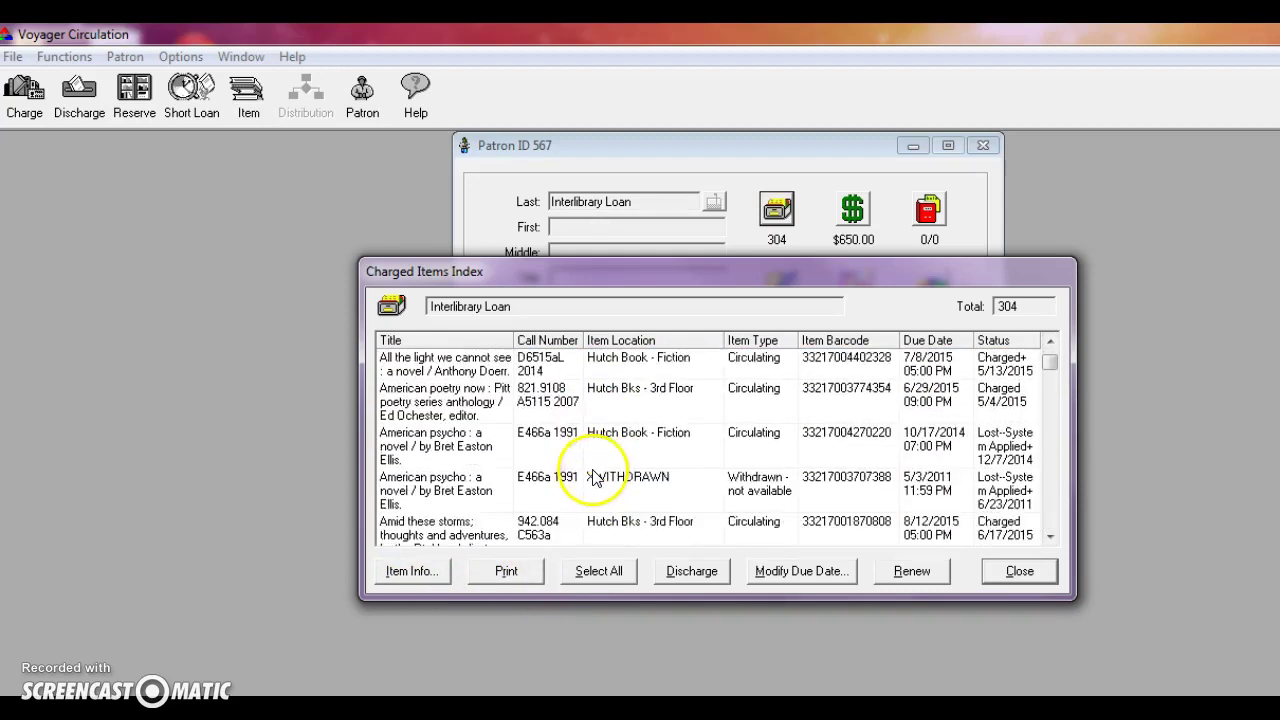
scroll(520, 482, up, 2)
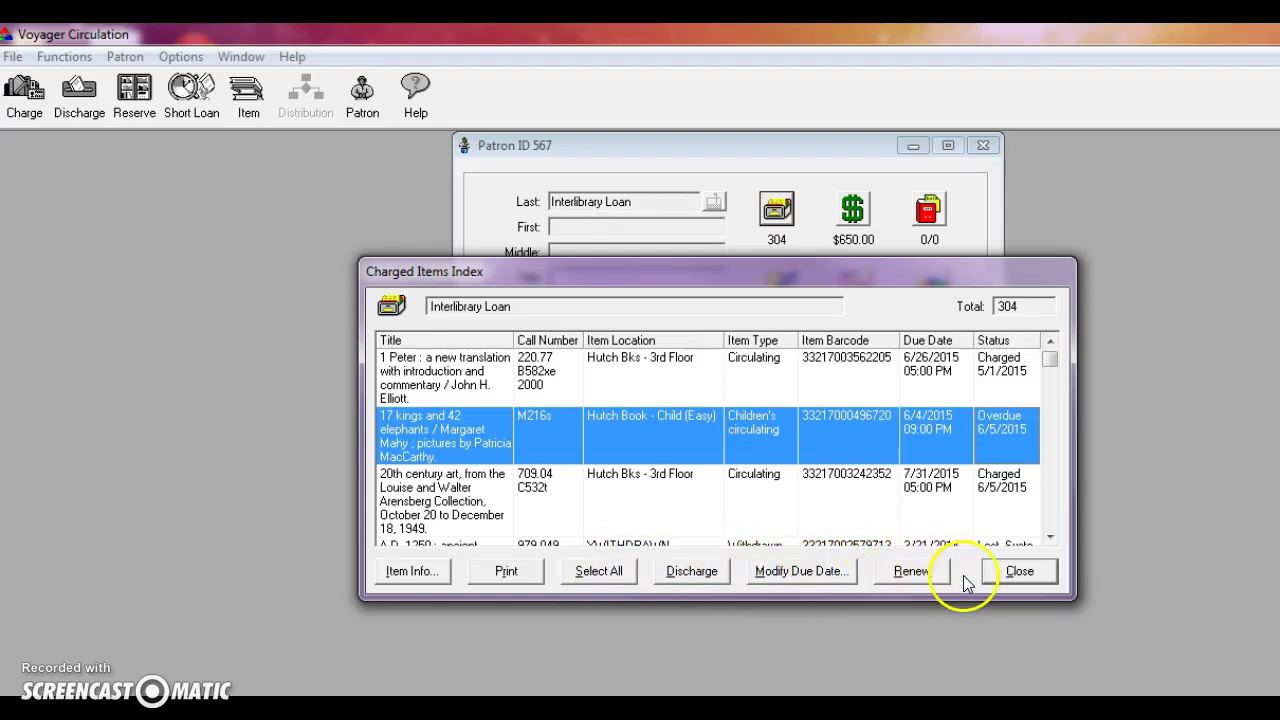
click(1027, 572)
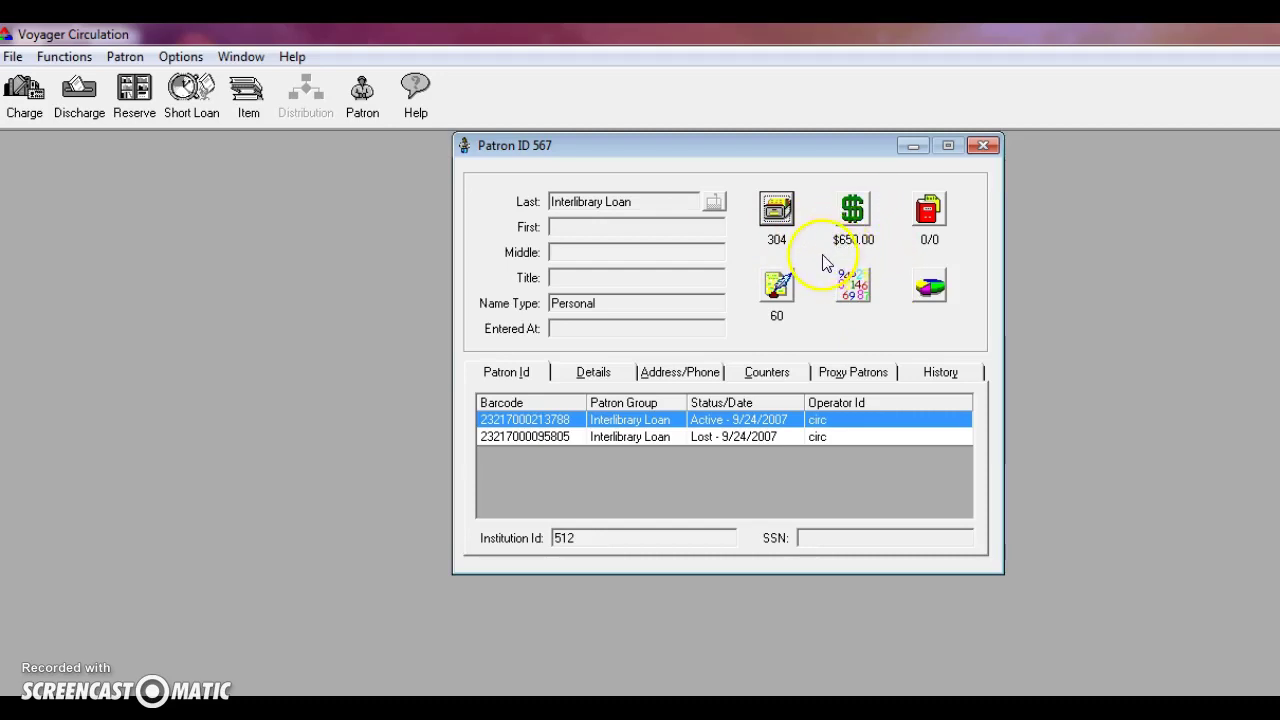
Open Fines/Fees and scroll through the $50.00 Lost Item Replacement charges totalling $650.00
click(858, 218)
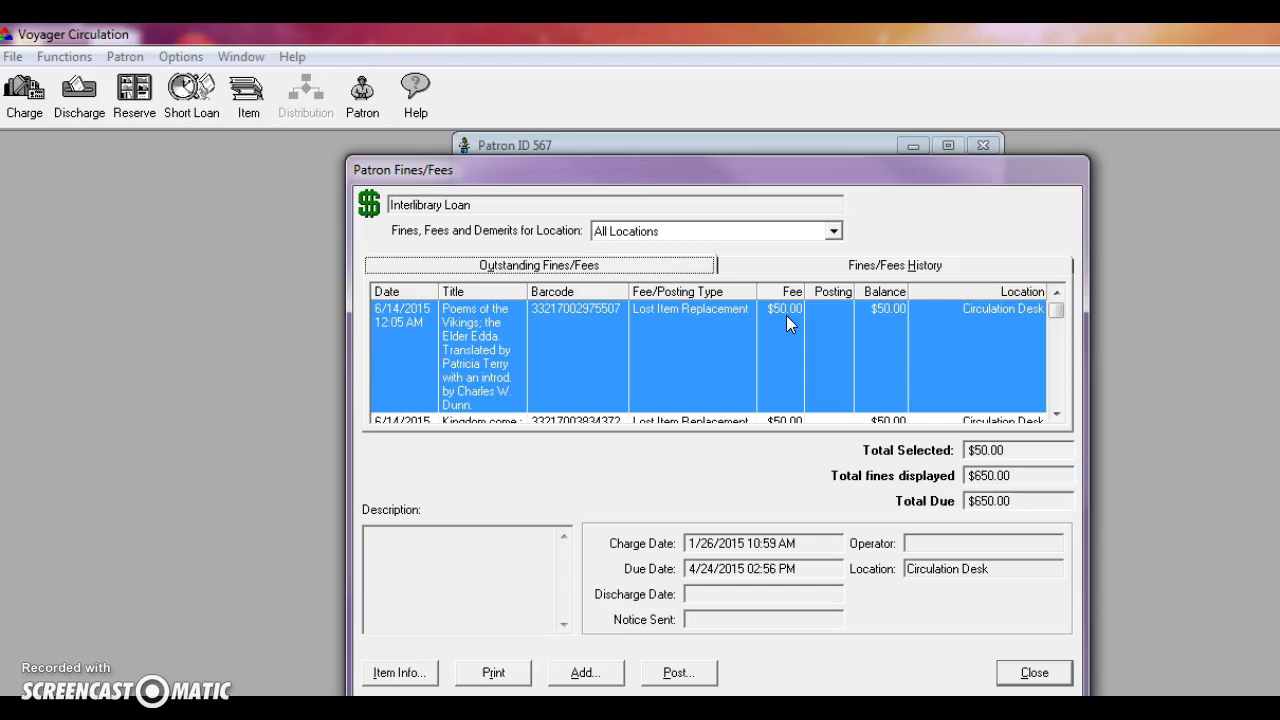
click(1057, 413)
click(1057, 413)
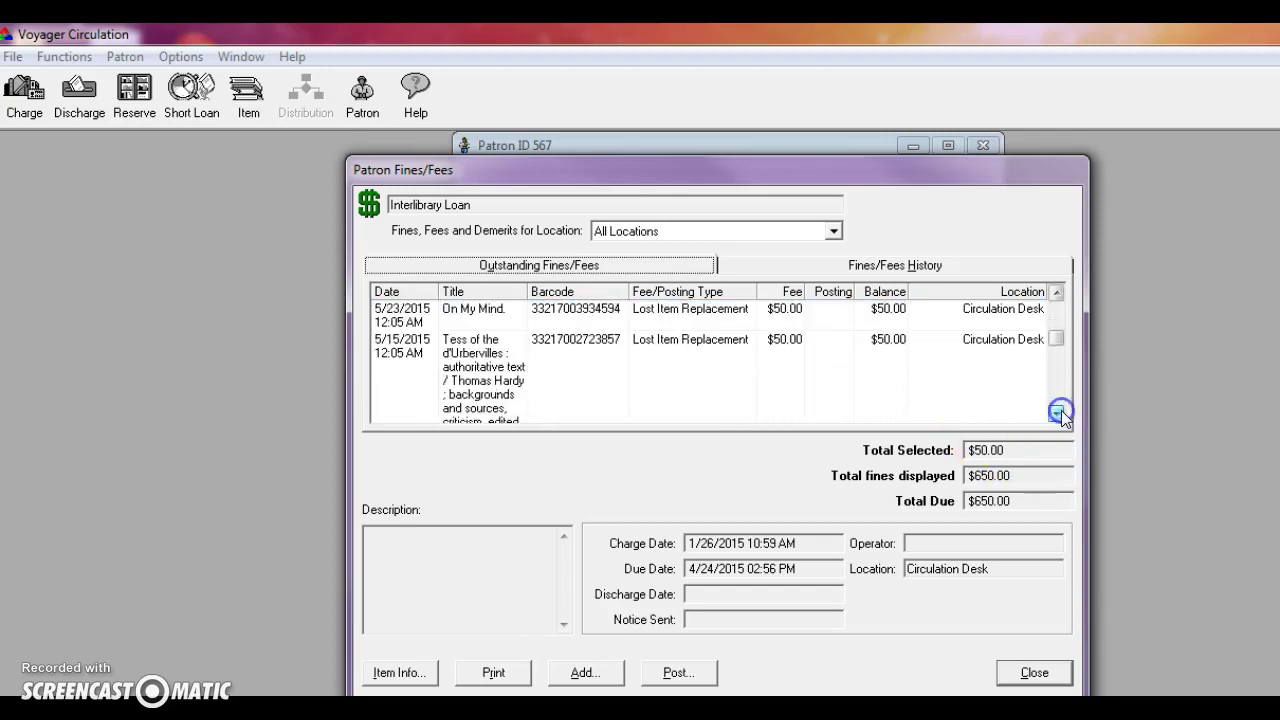
click(1057, 413)
click(1057, 413)
click(1057, 413)
click(1057, 413)
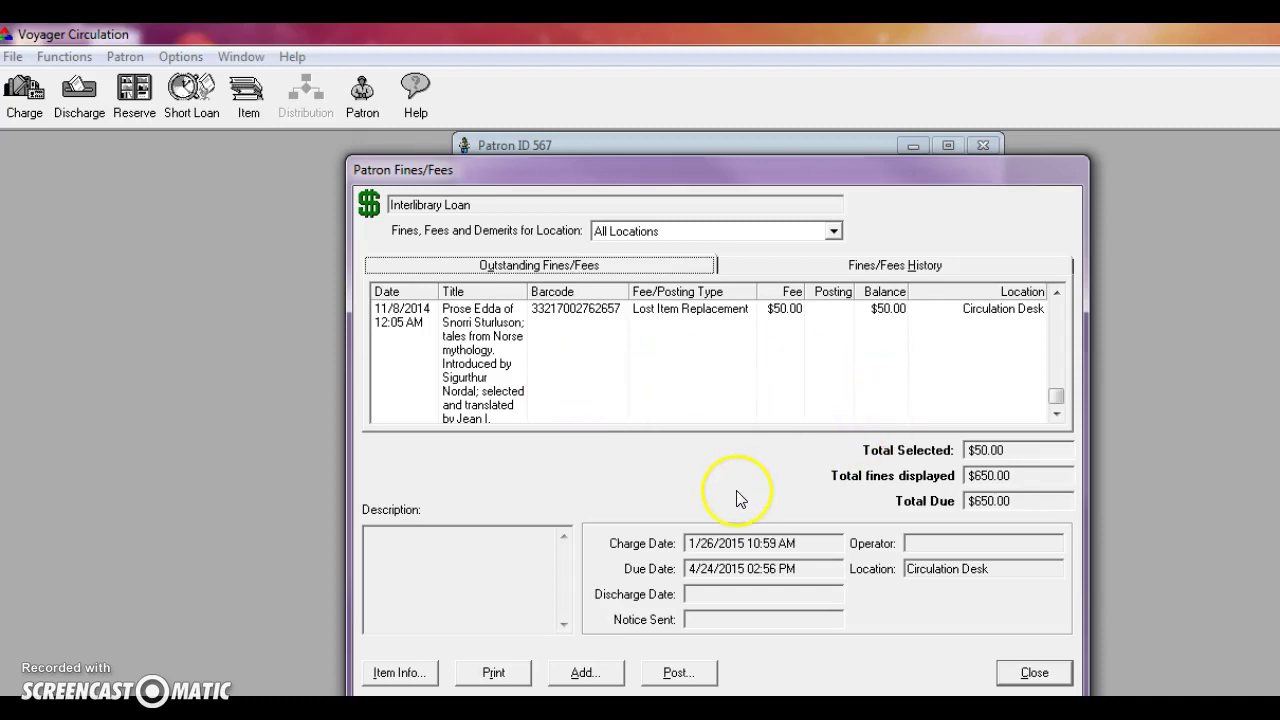
click(681, 676)
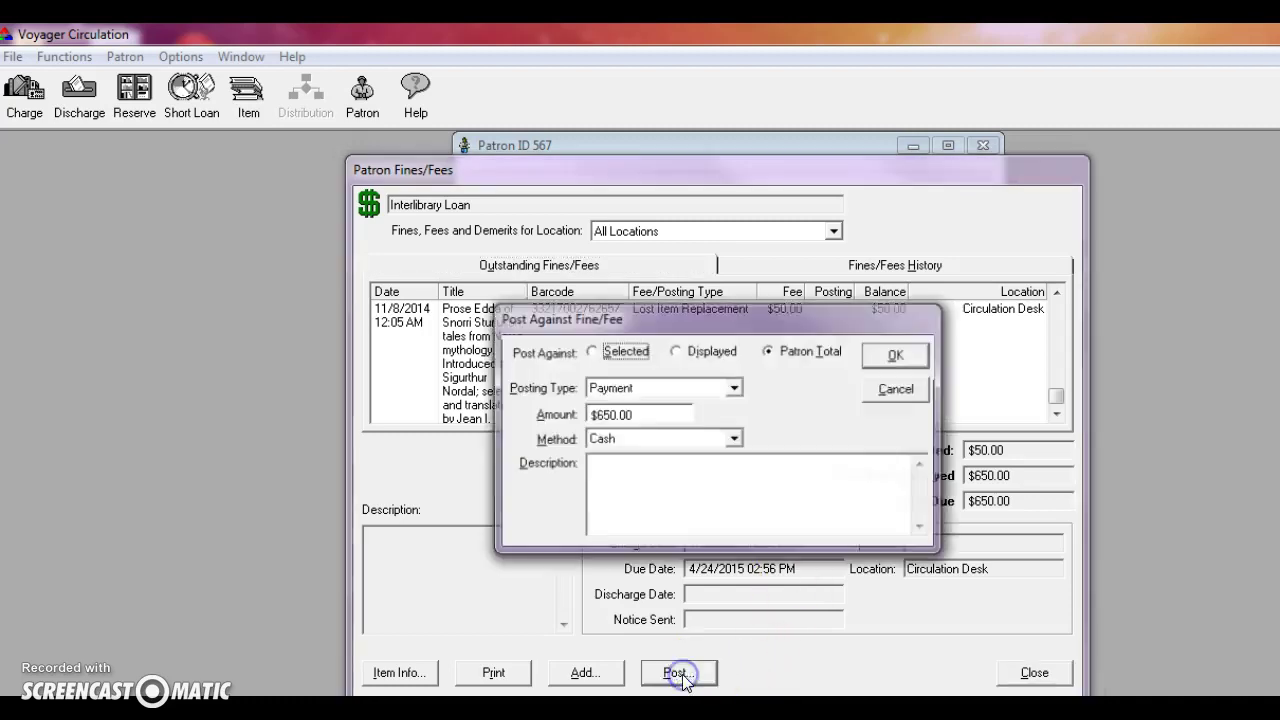
click(638, 414)
key(BackSpace)
key(BackSpace)
key(BackSpace)
key(BackSpace)
key(BackSpace)
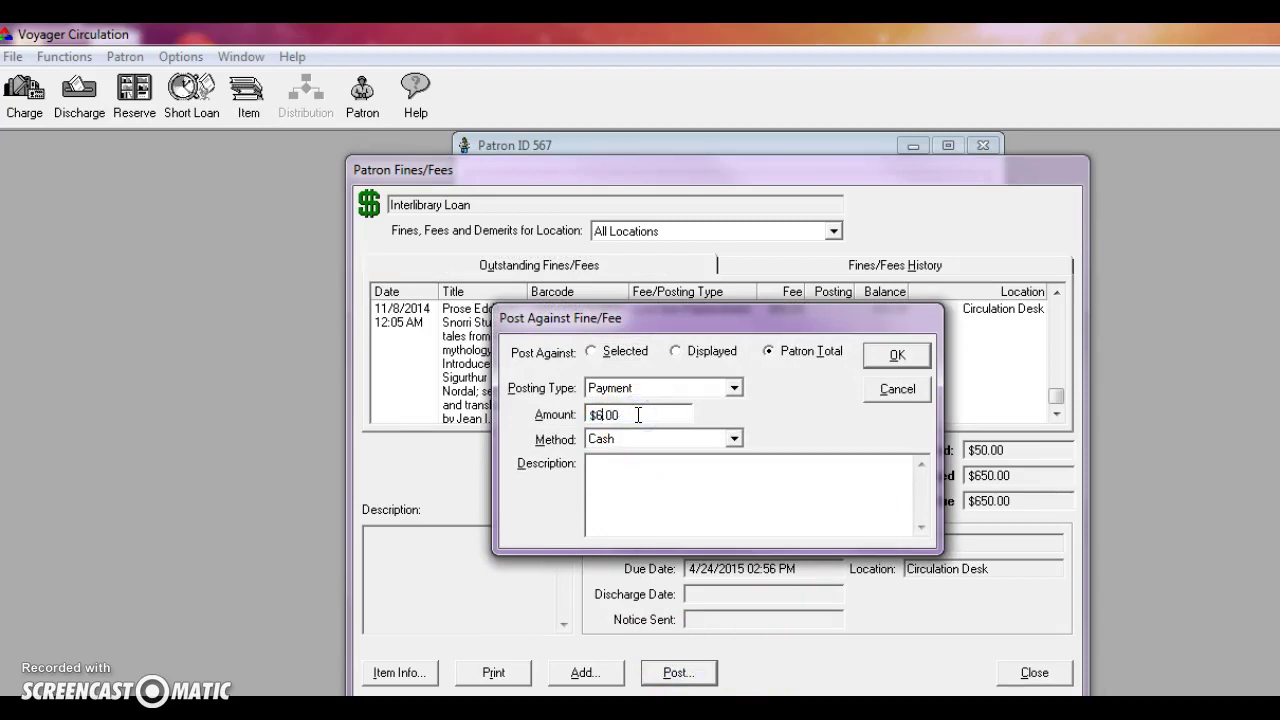
text(2)
click(733, 439)
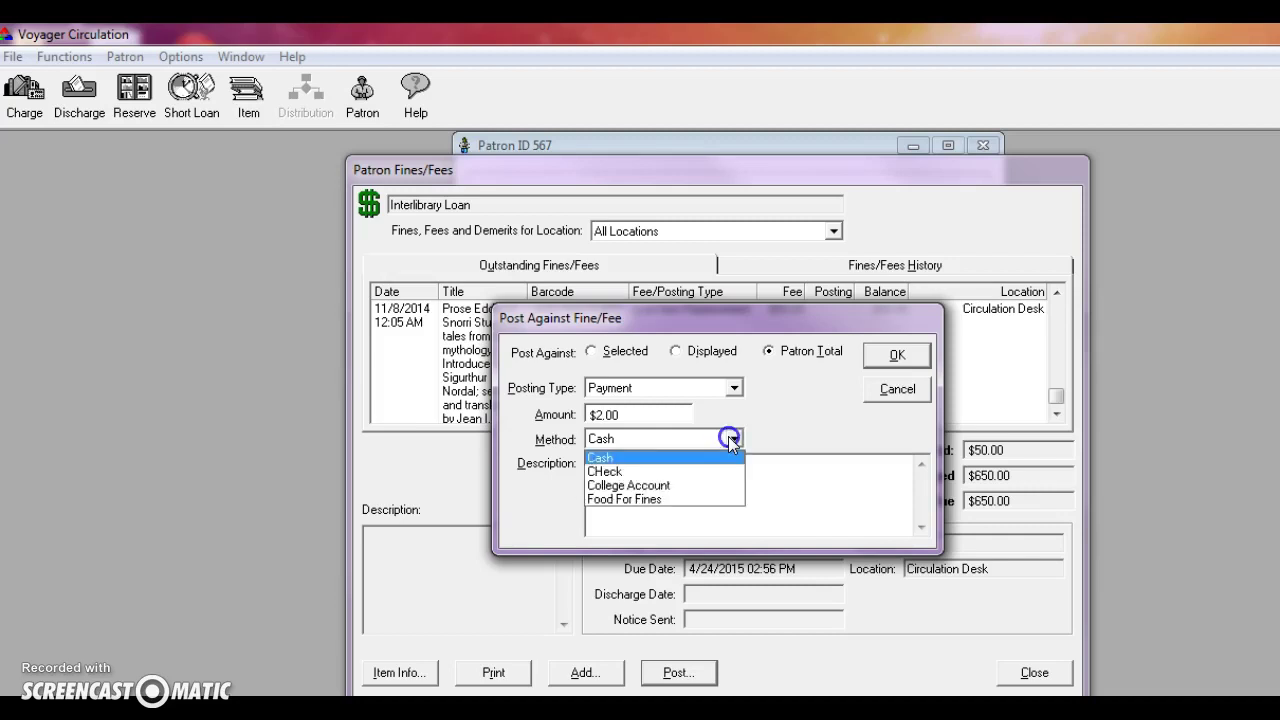
click(697, 500)
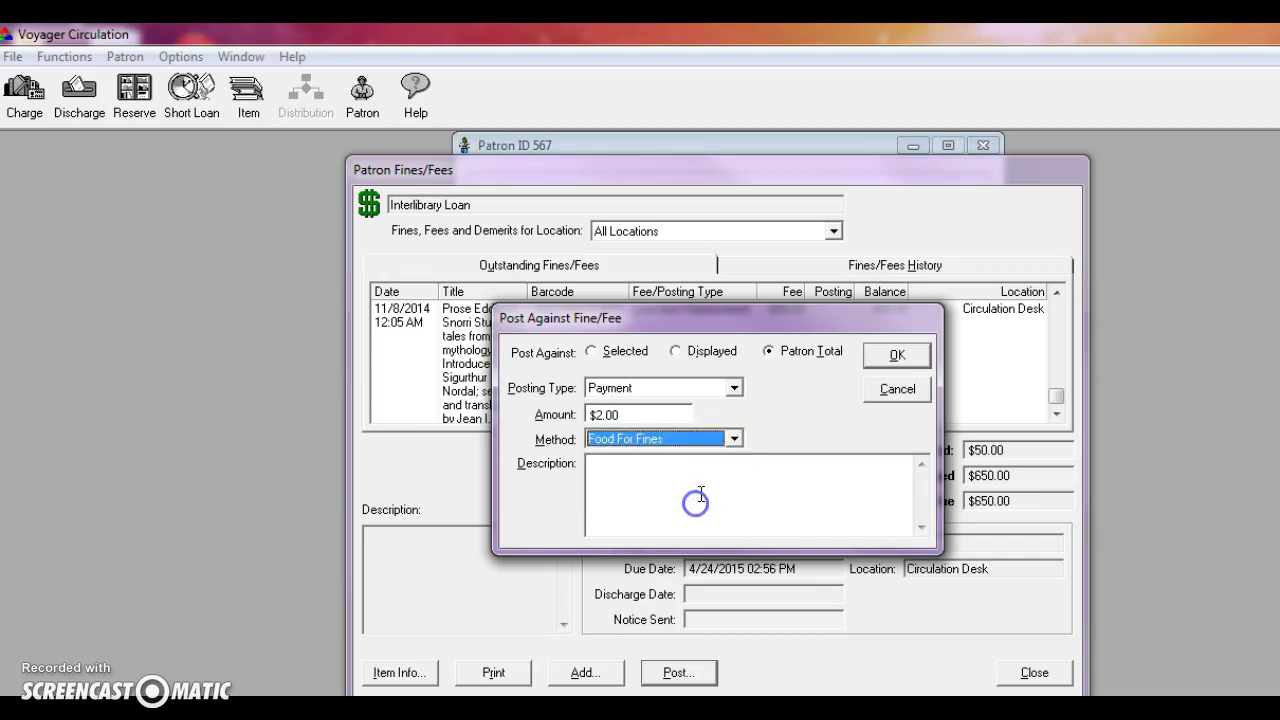
click(733, 438)
click(720, 459)
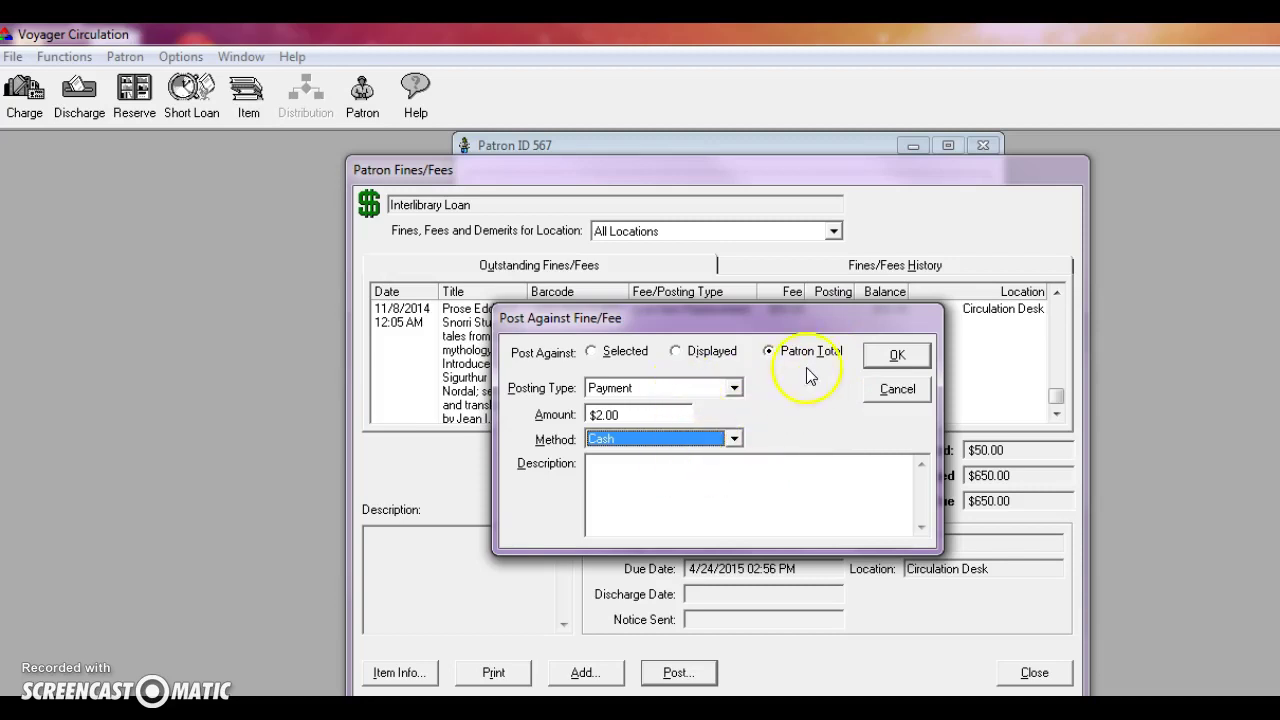
click(897, 390)
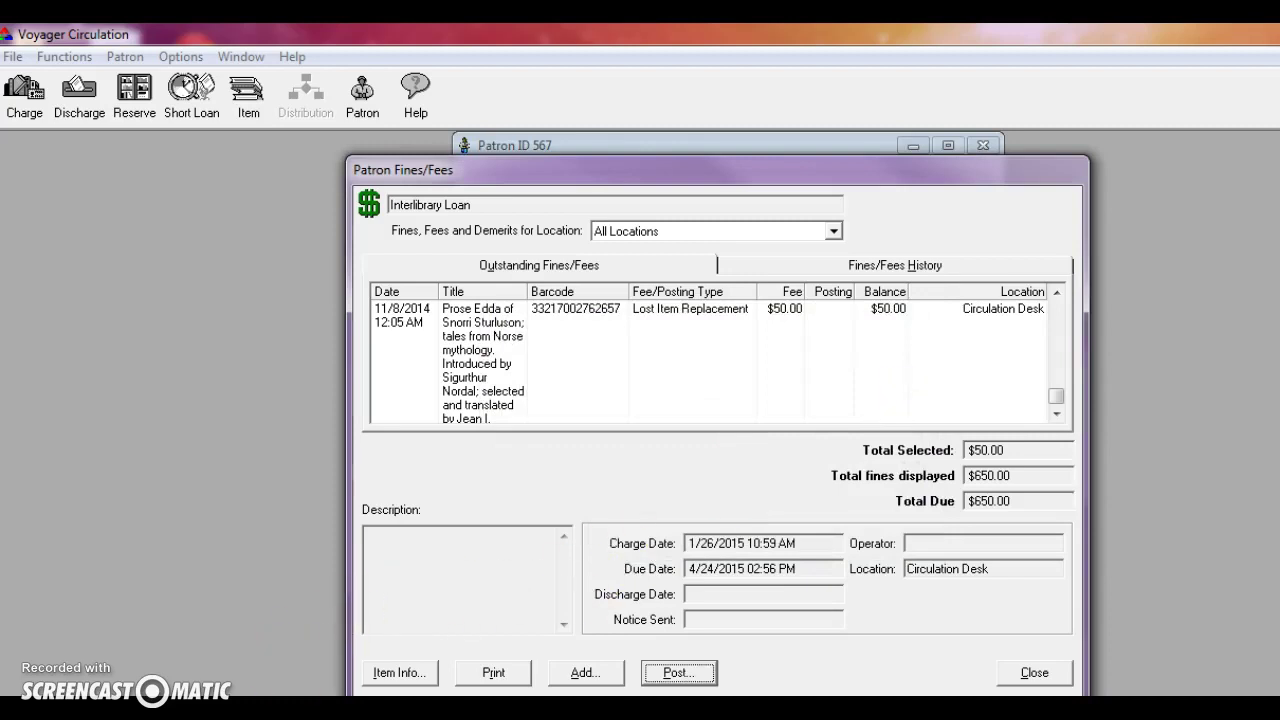
Close Fines/Fees, read through the patron's notes, and view counters (48318 borrowed, 494 lost) without saving
click(1042, 670)
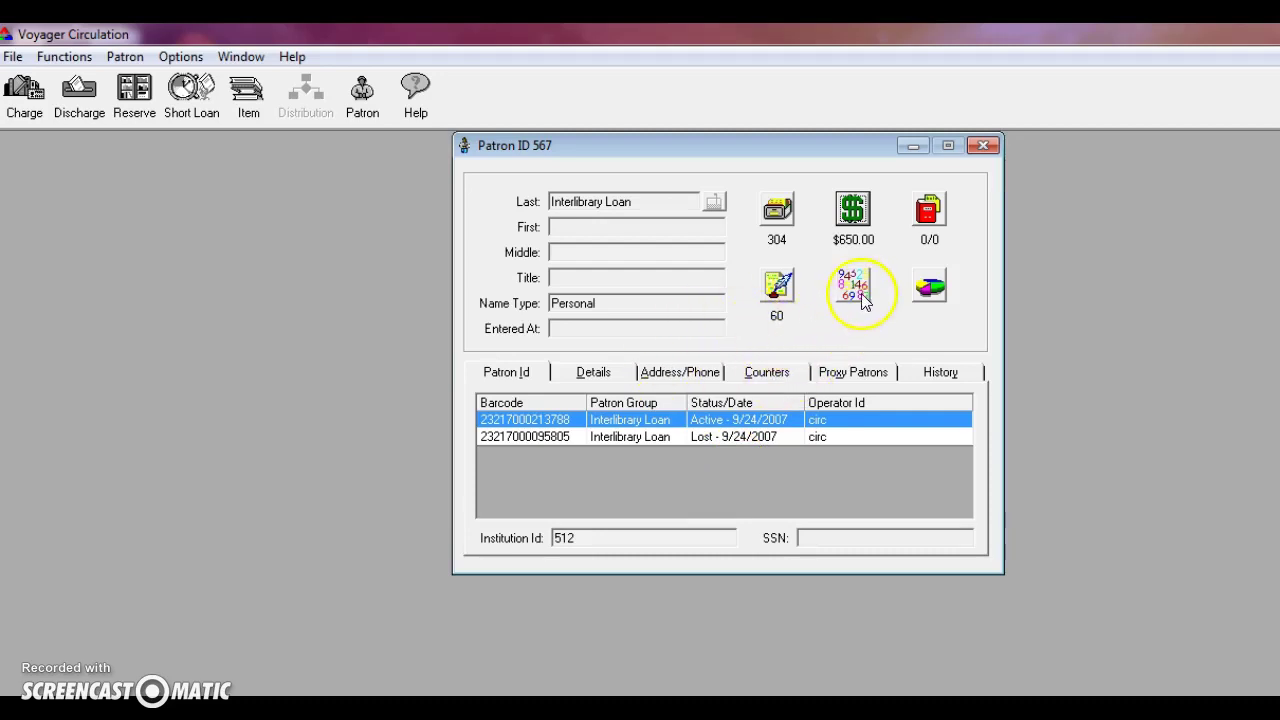
click(778, 285)
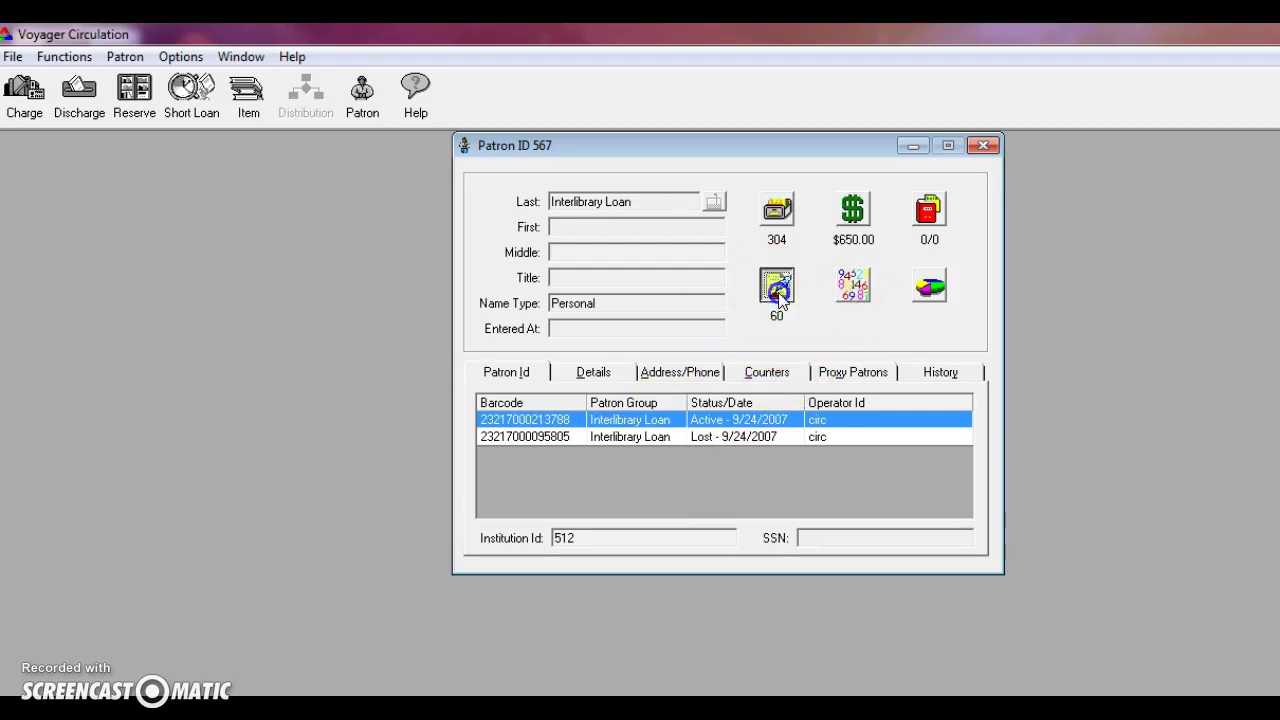
scroll(783, 486, down, 2)
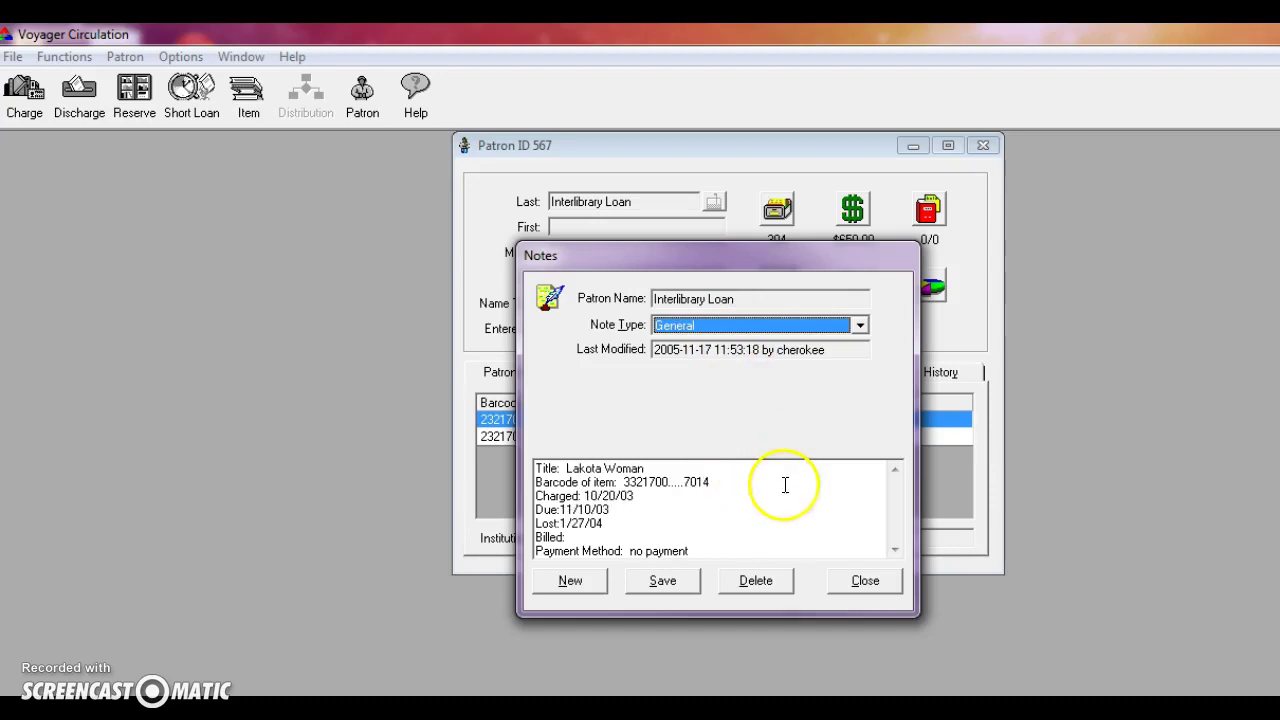
scroll(792, 489, down, 2)
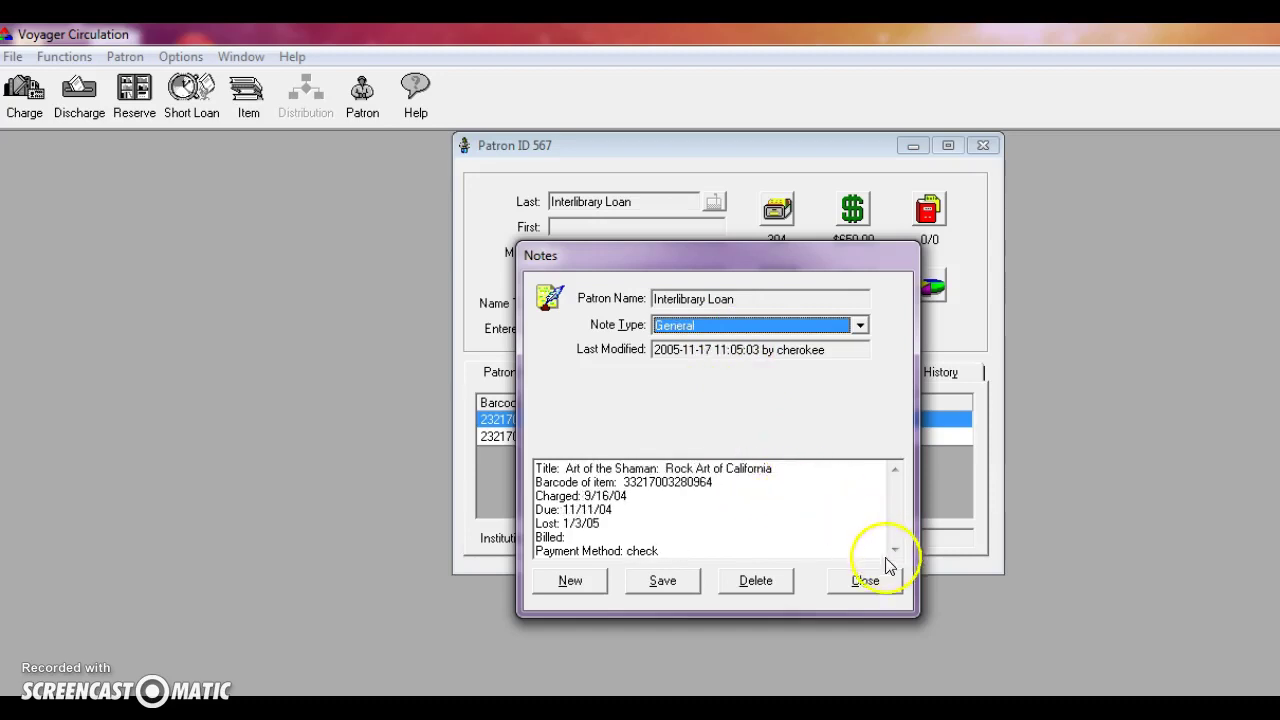
click(868, 582)
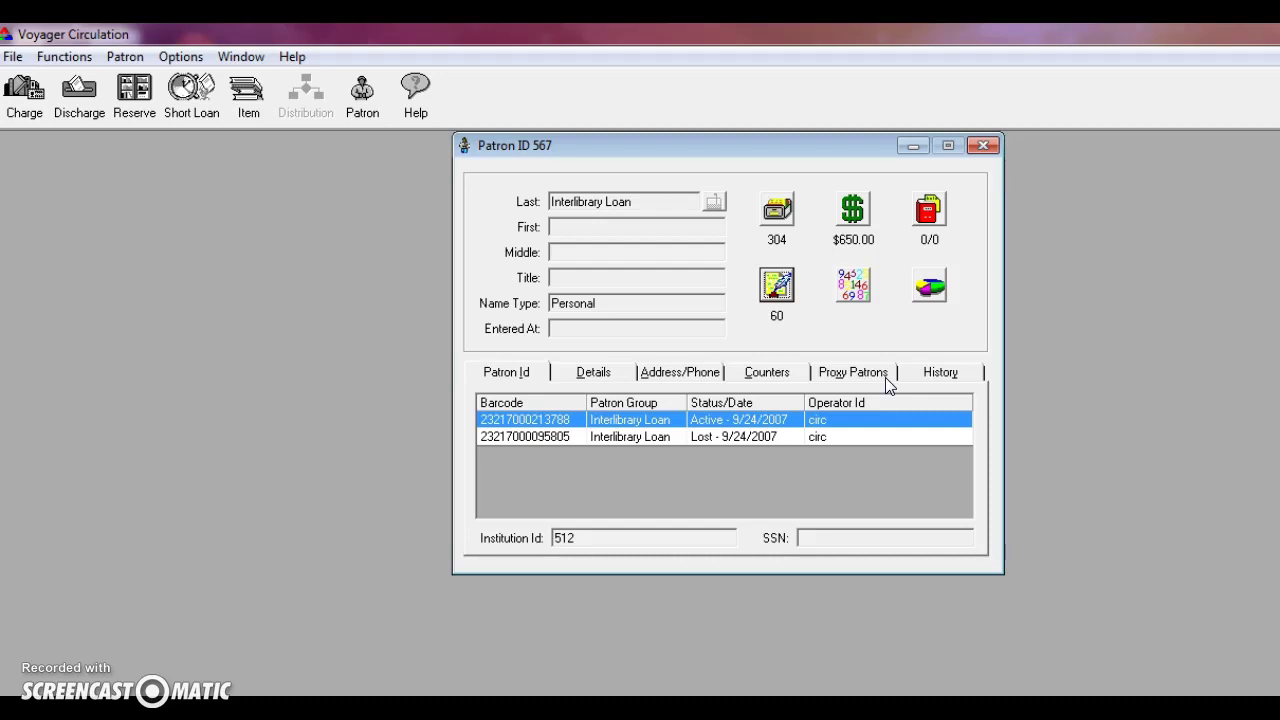
click(852, 288)
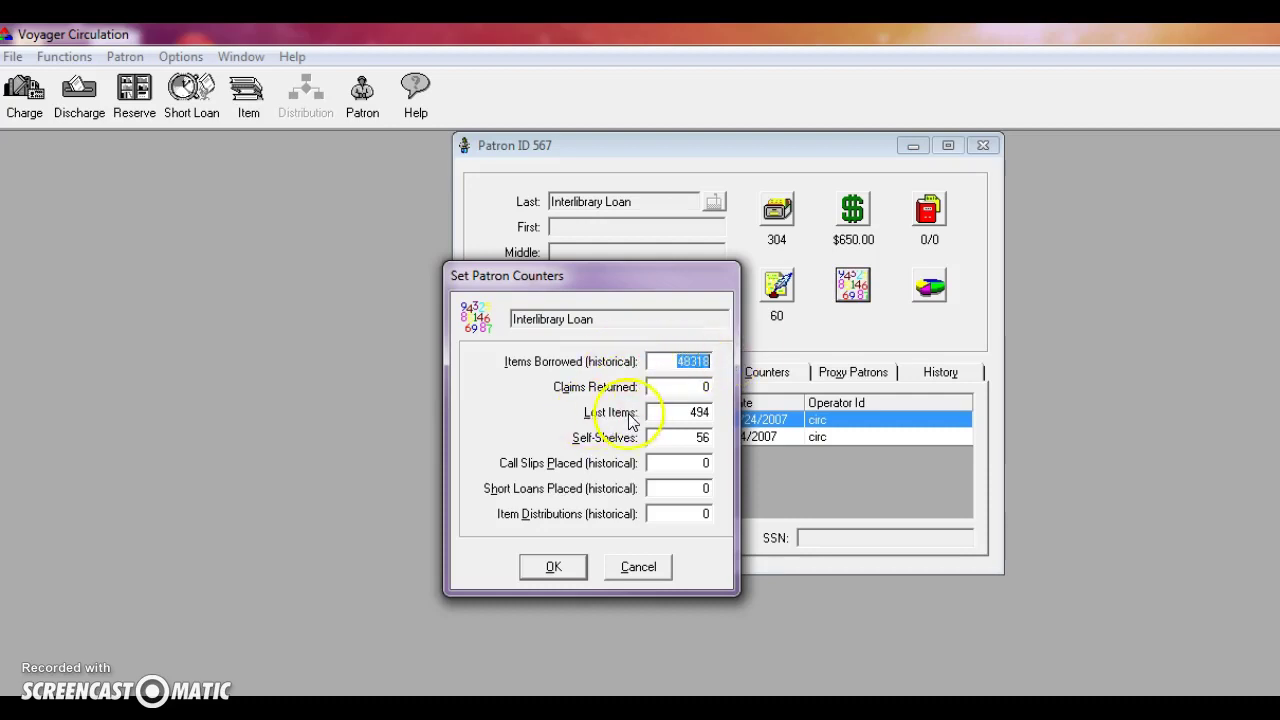
click(641, 568)
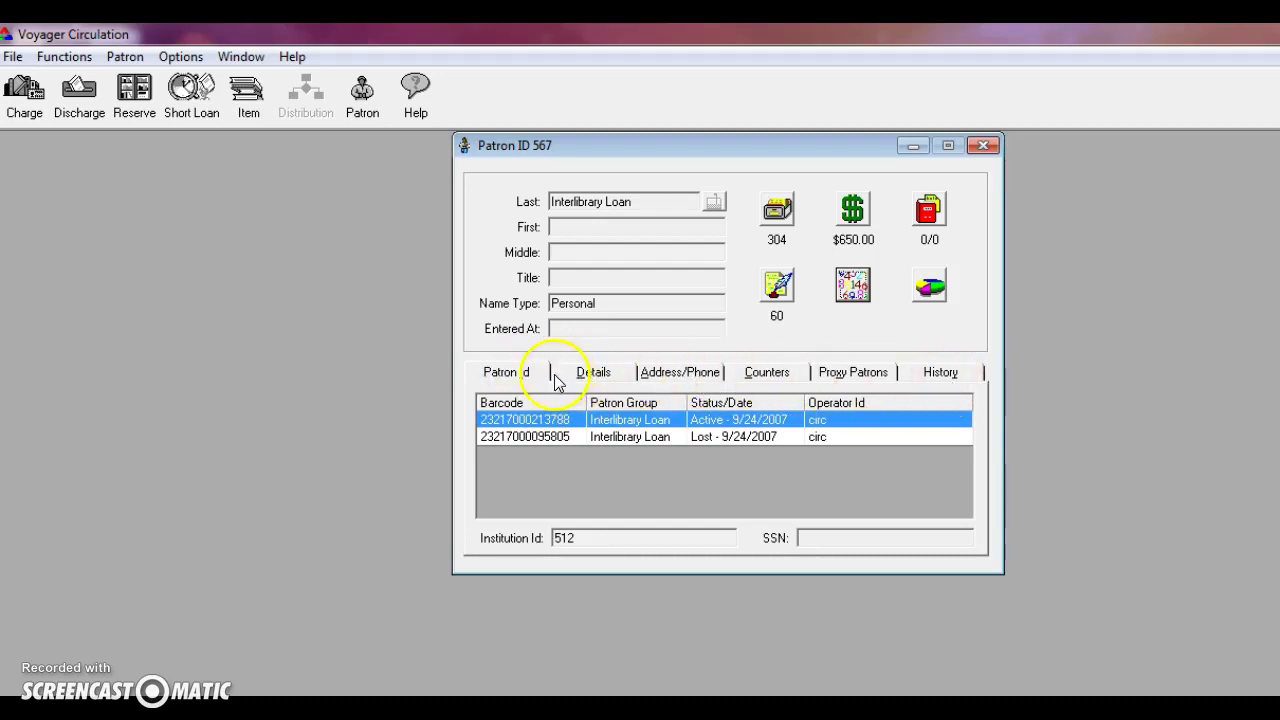
Review the patron's Details, then show the Interlibrary Loan patron's Permanent address and phone information
click(587, 376)
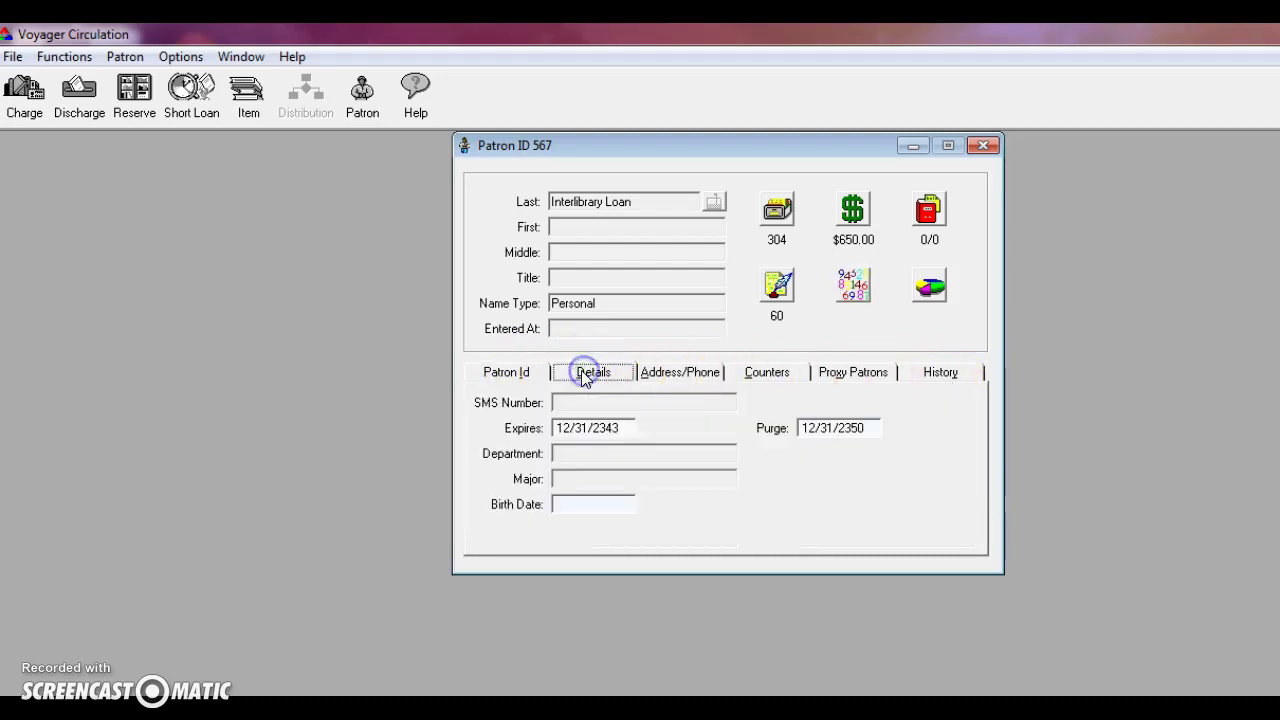
click(697, 376)
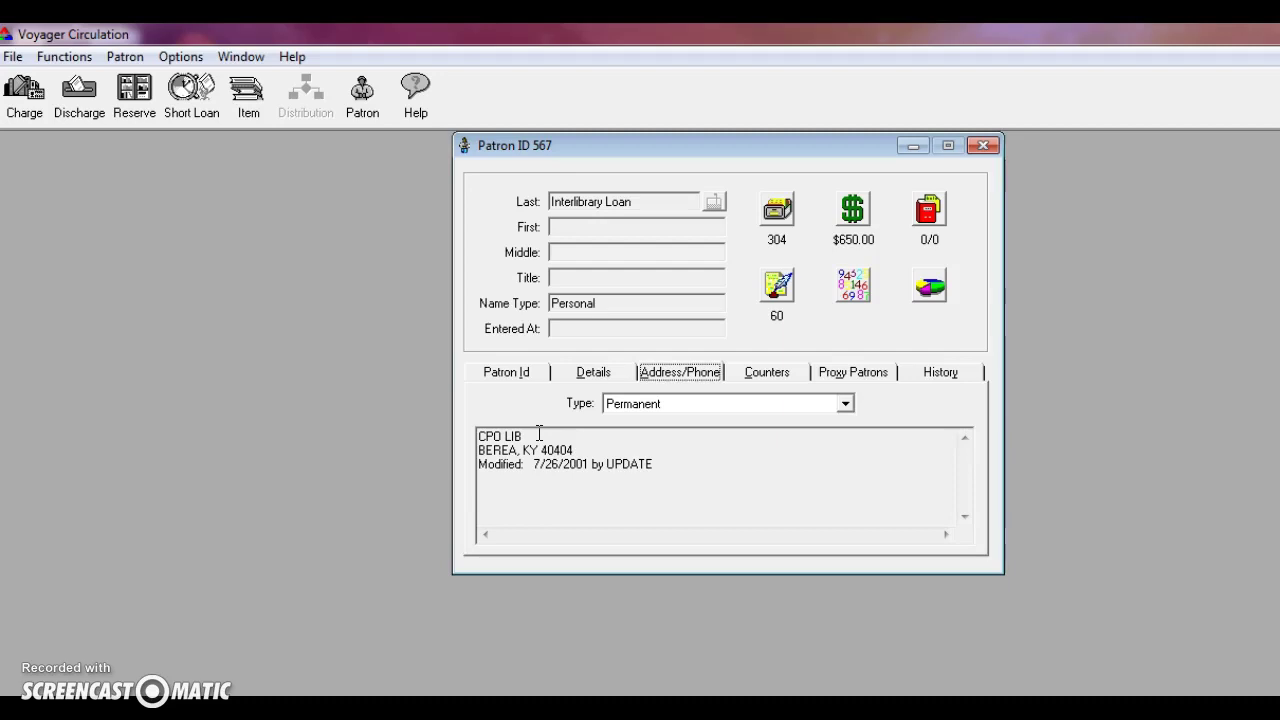
drag(539, 432, 460, 420)
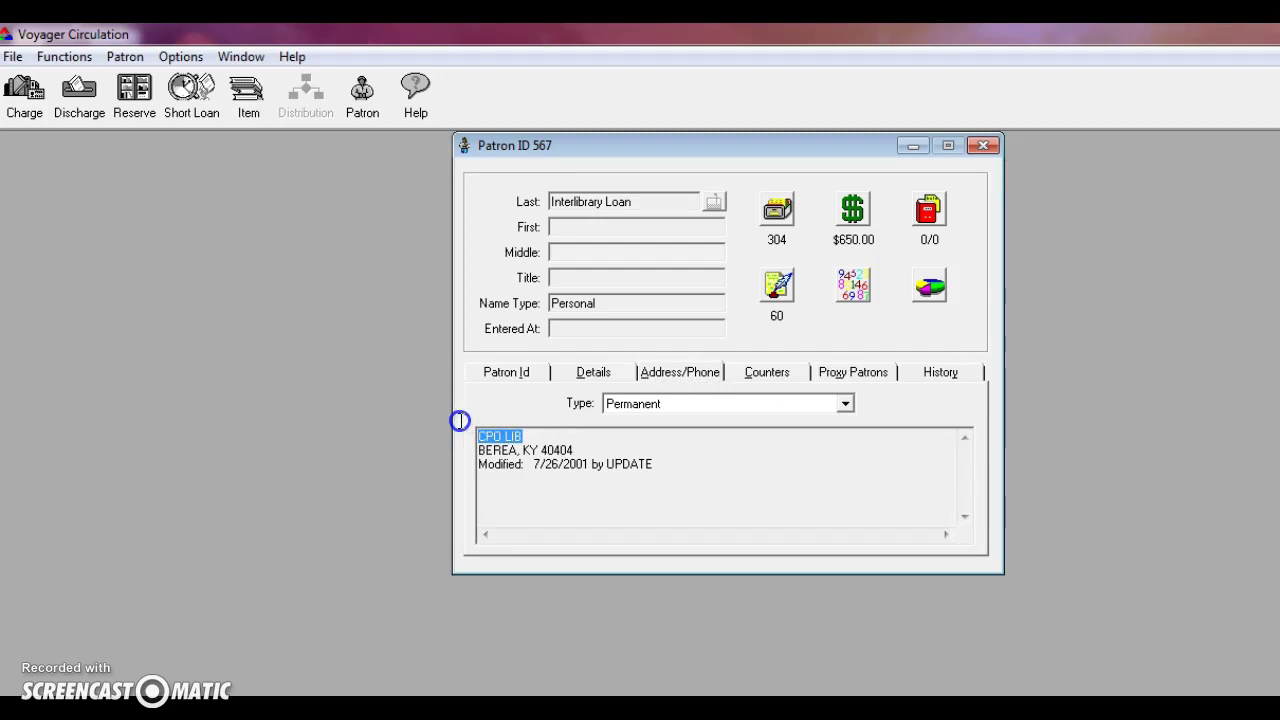
click(683, 378)
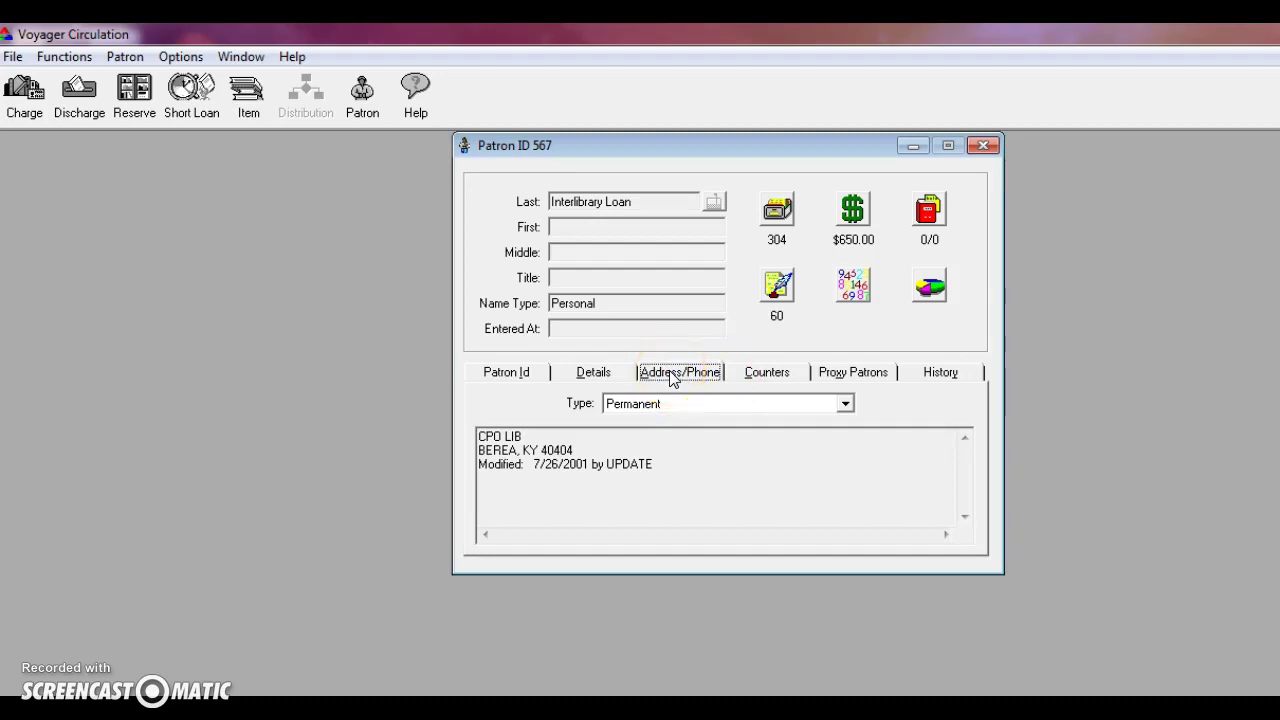
click(676, 406)
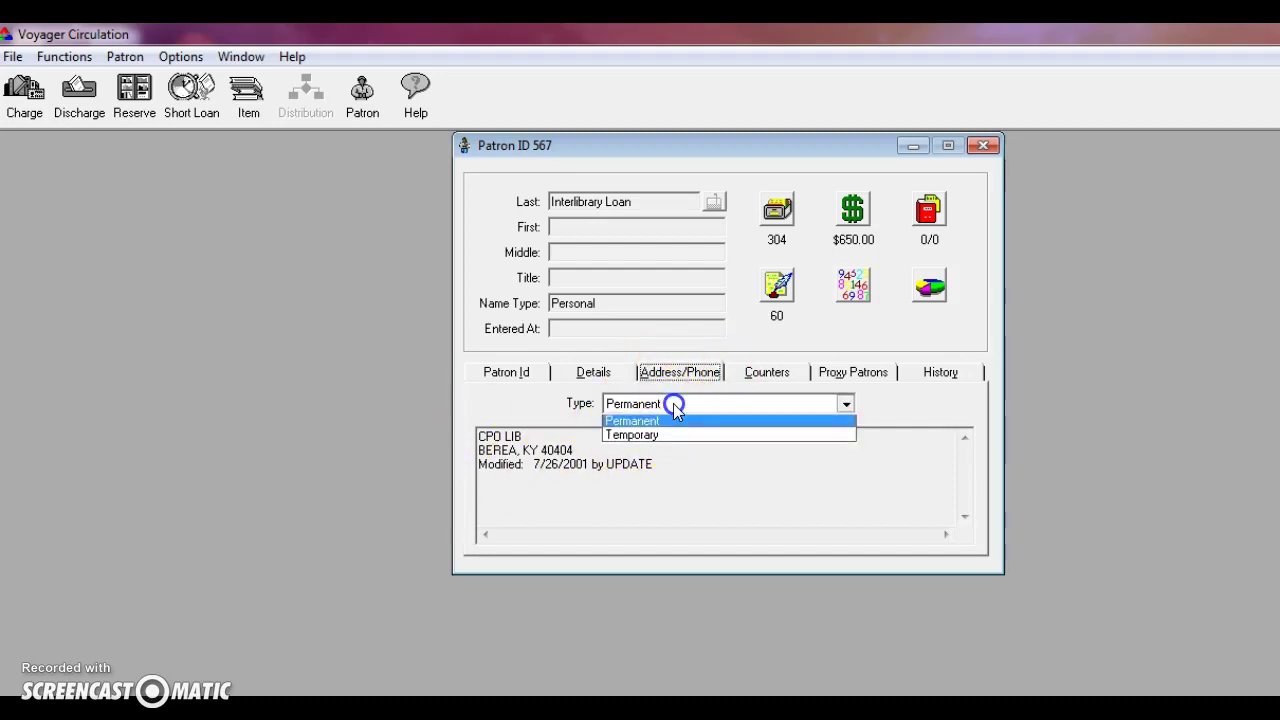
click(675, 405)
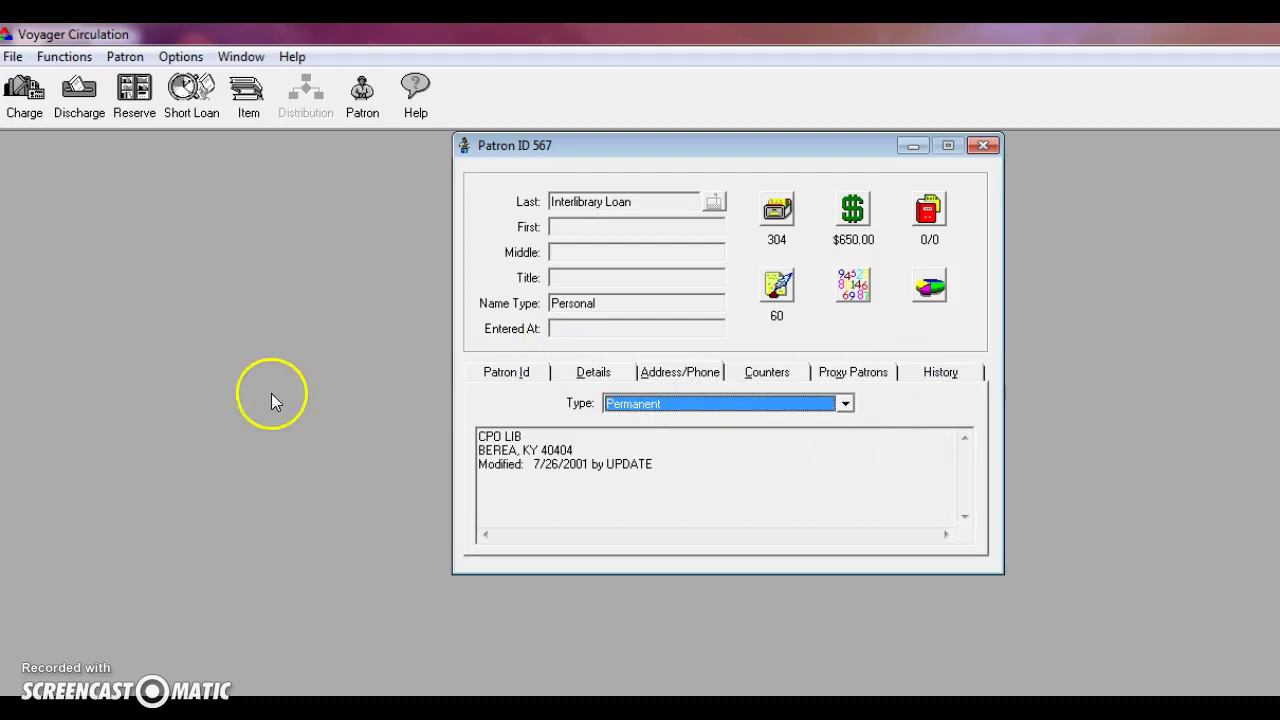
click(984, 146)
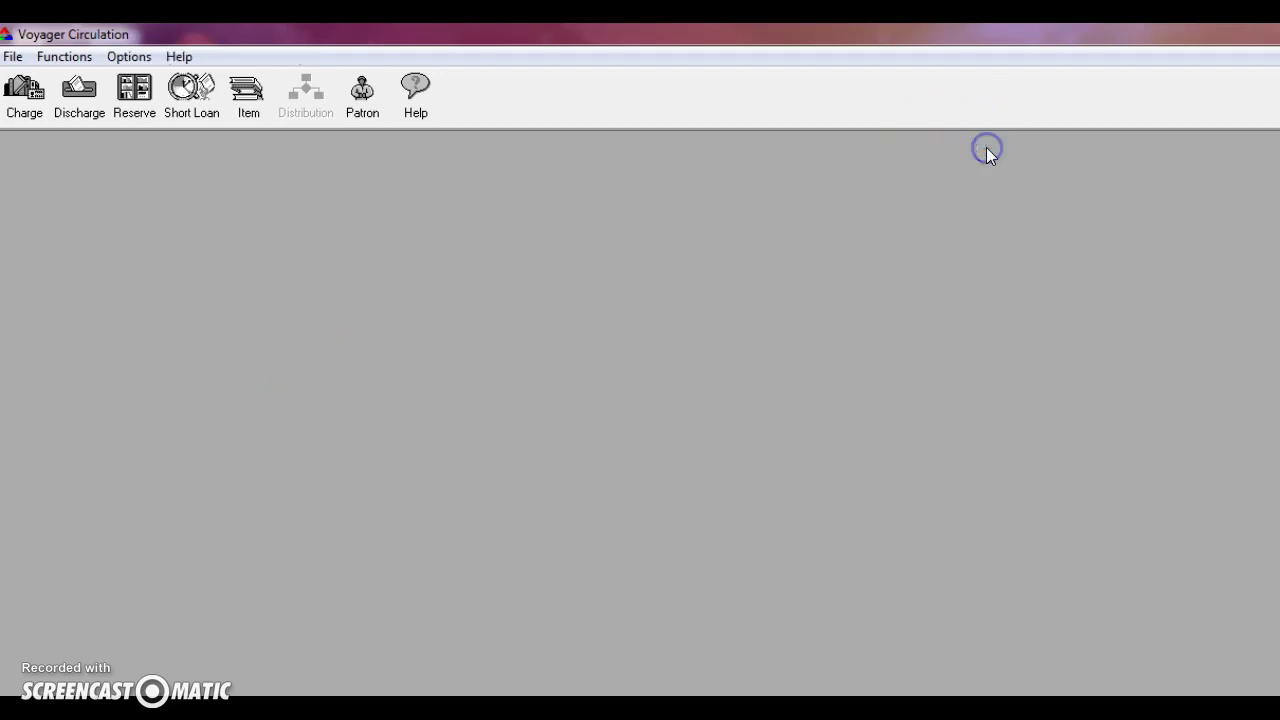